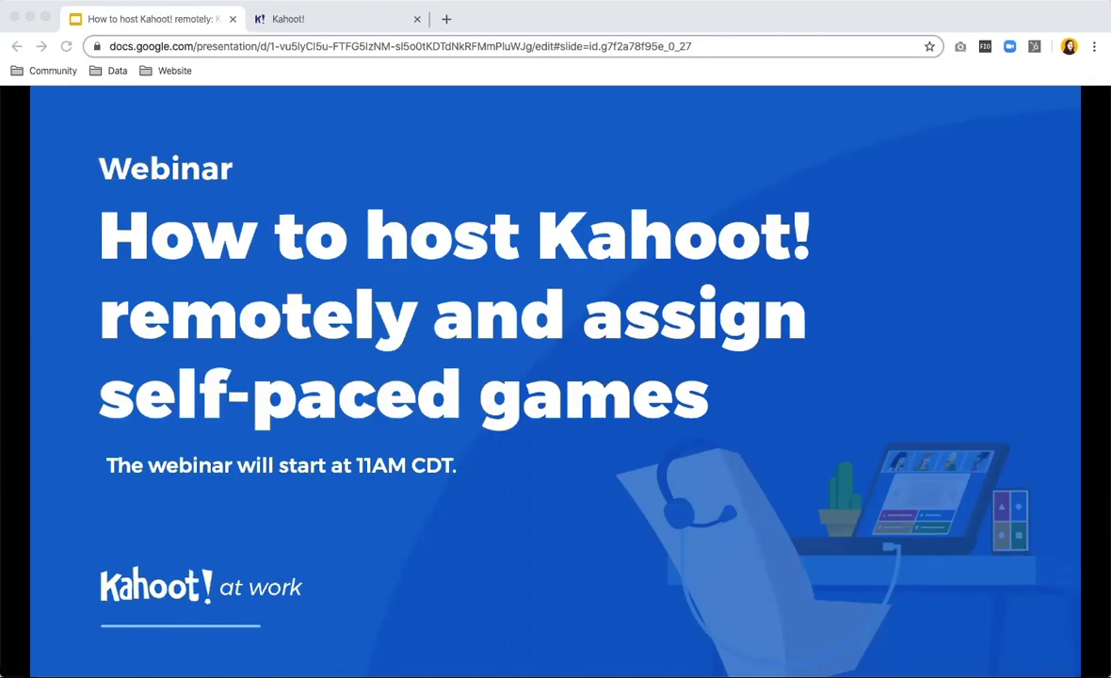
# Advance the full-screen deck past the welcome and Q&A slides to slide 4, 'What is Kahoot!'.
pyautogui.moveTo(404, 518)
pyautogui.moveTo(352, 563)
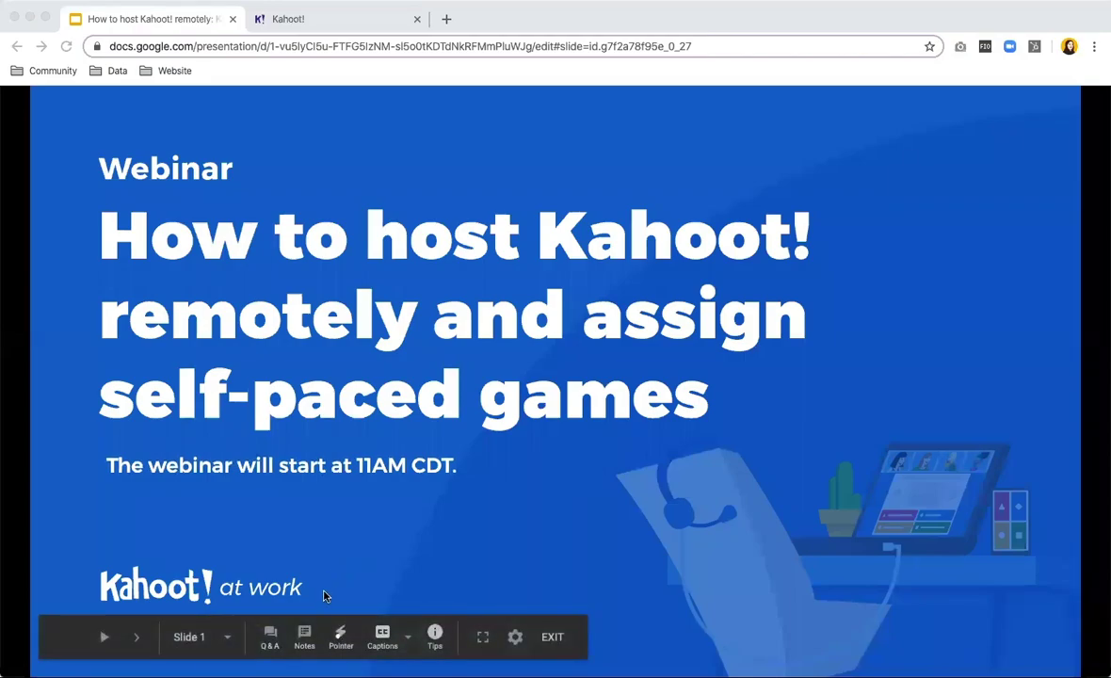
pyautogui.click(442, 81)
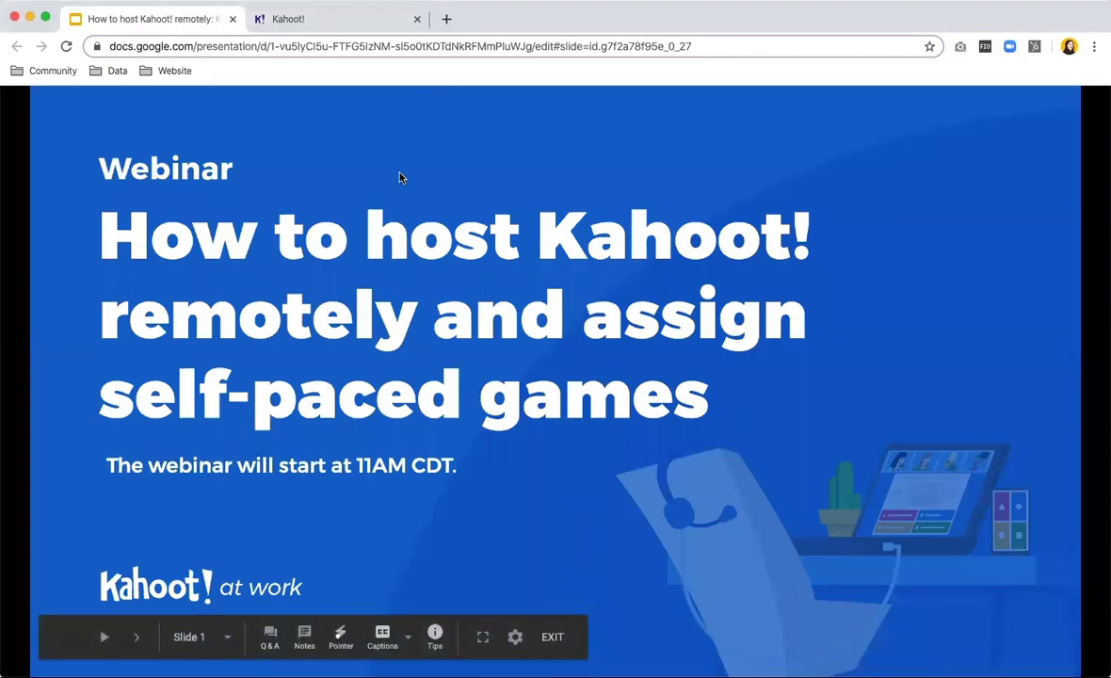
pyautogui.press('Right')
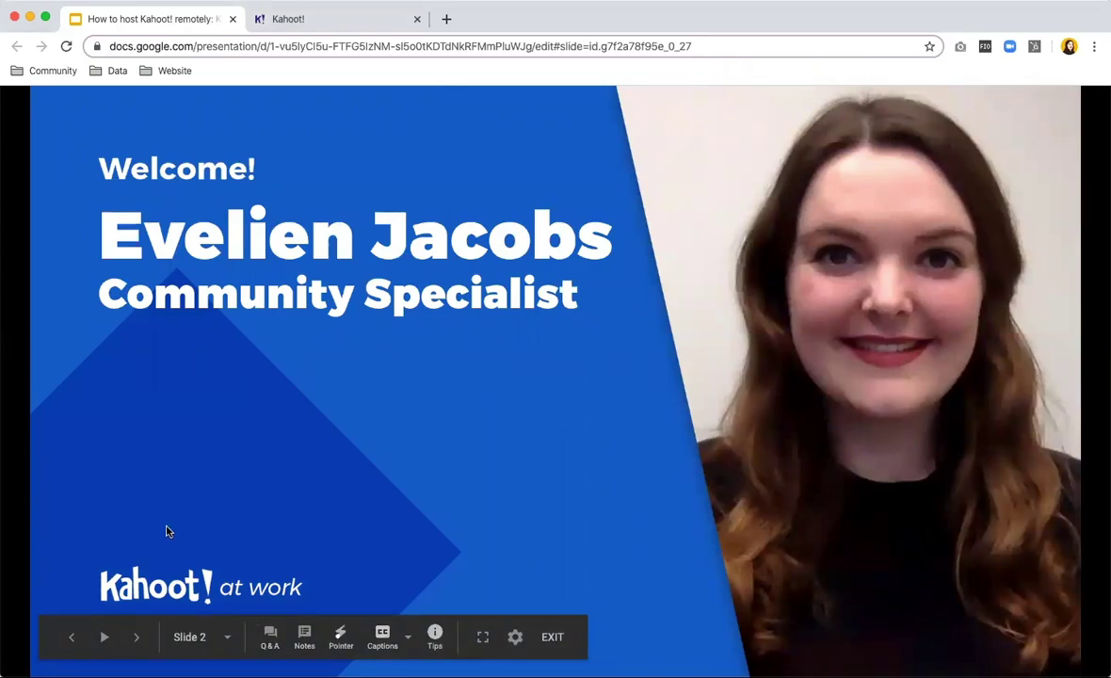
pyautogui.press('Right')
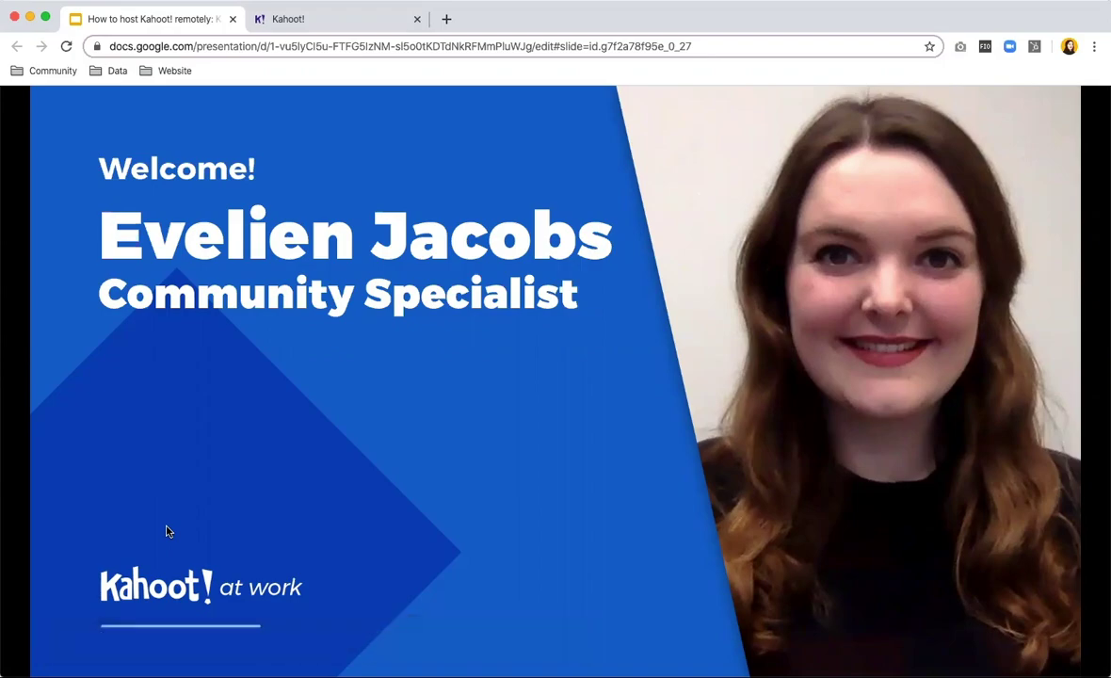
pyautogui.press('Right')
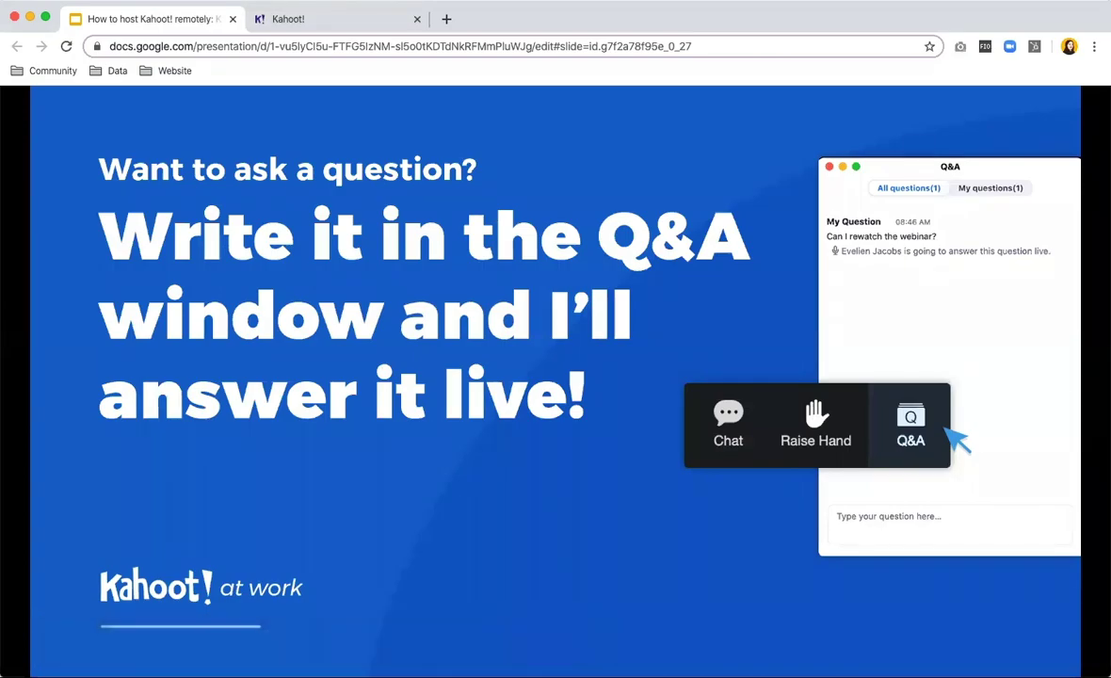
pyautogui.click(345, 583)
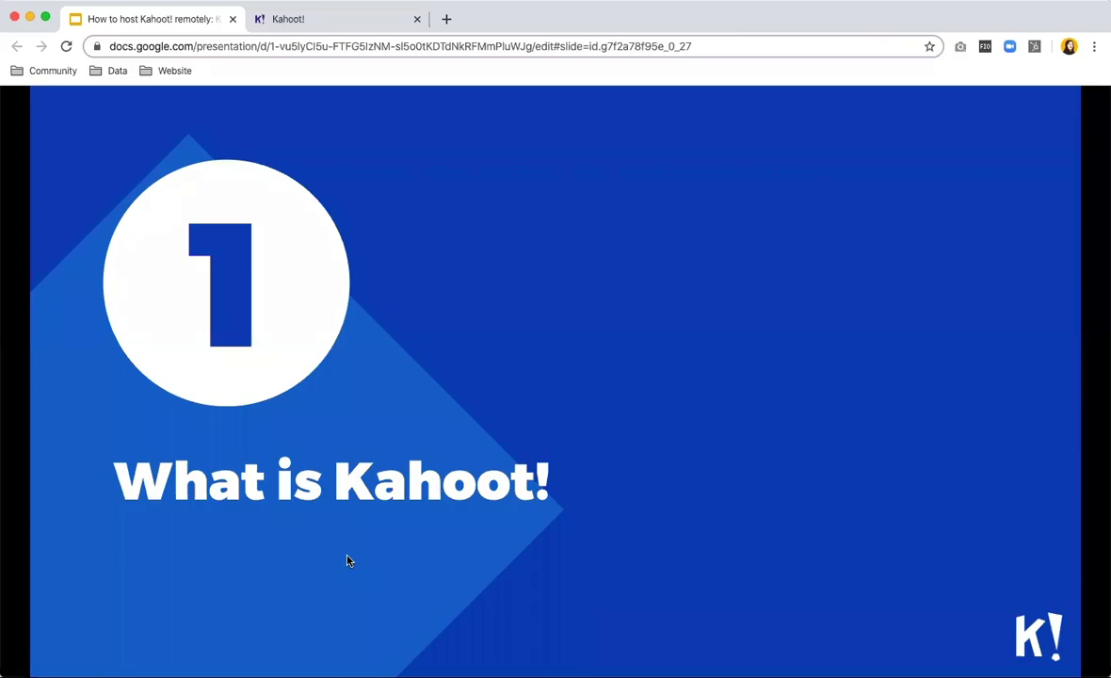
# Present the gamifying learning, business-use and Ways to play slides, reaching 'Hosting a live game'.
pyautogui.press('Right')
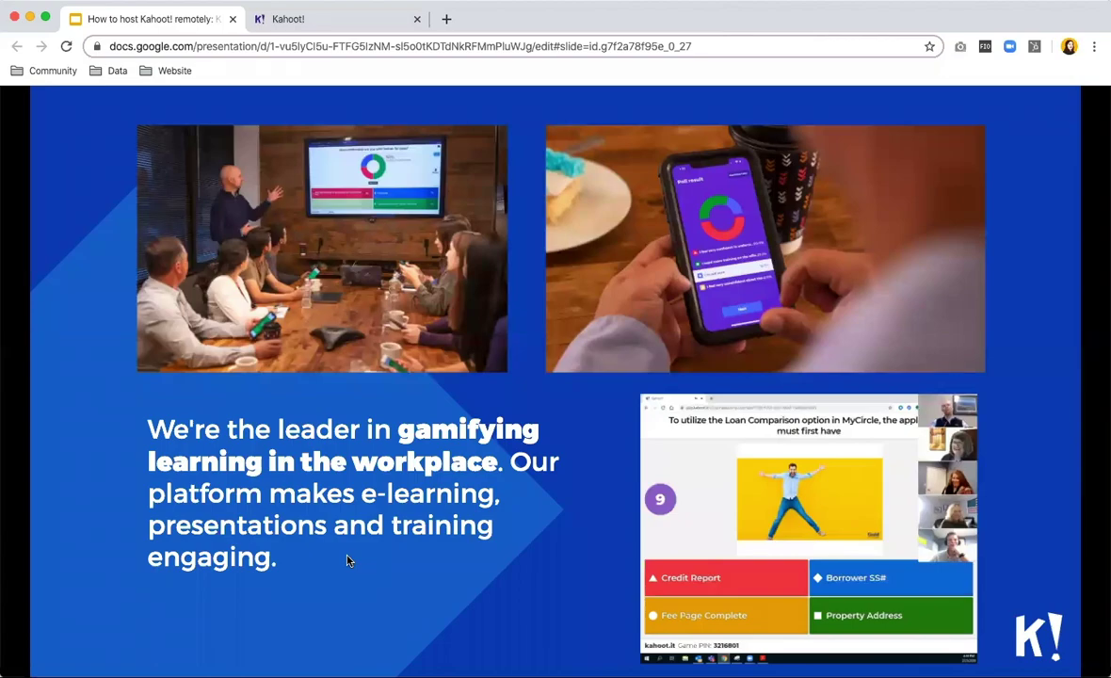
pyautogui.press('Right')
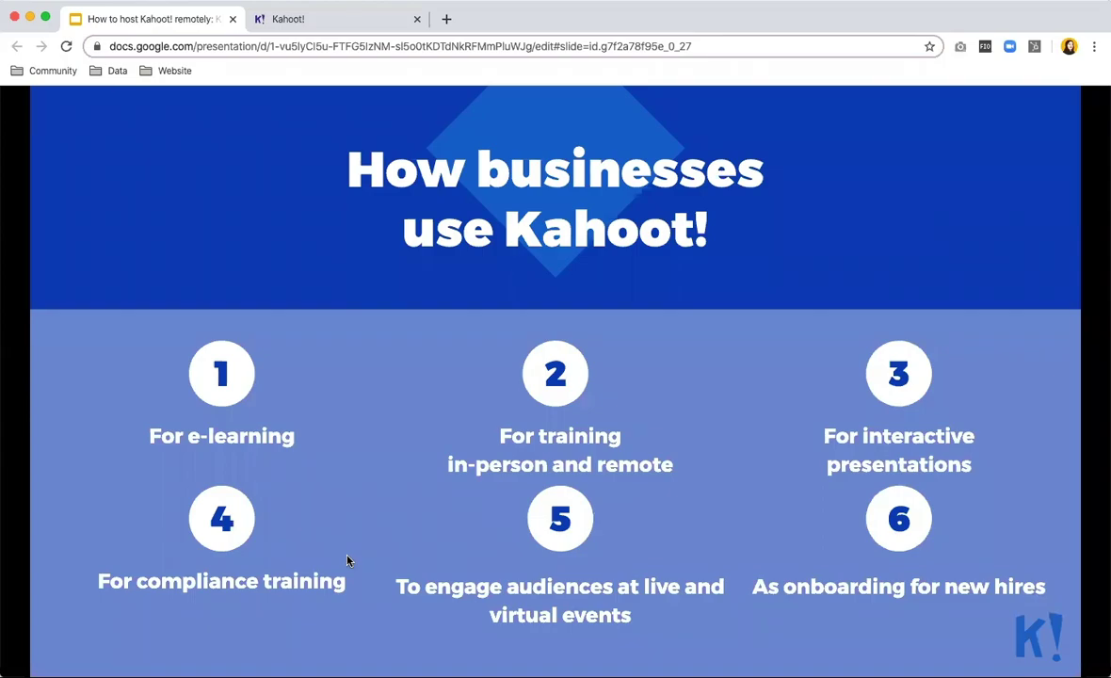
pyautogui.press('Right')
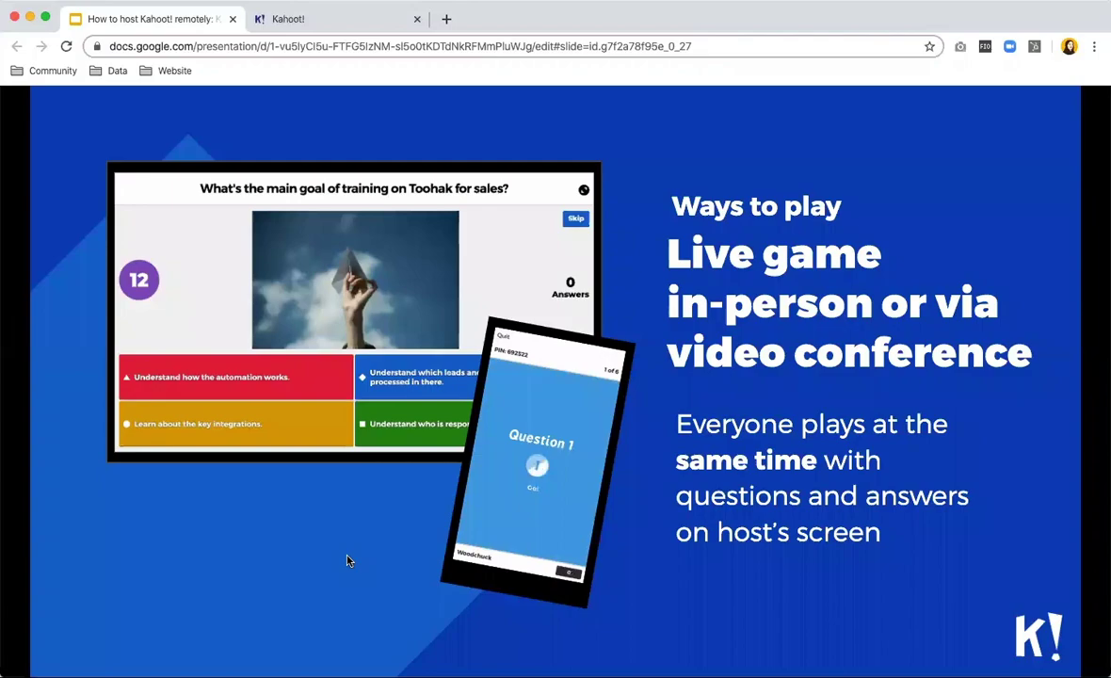
pyautogui.click(503, 557)
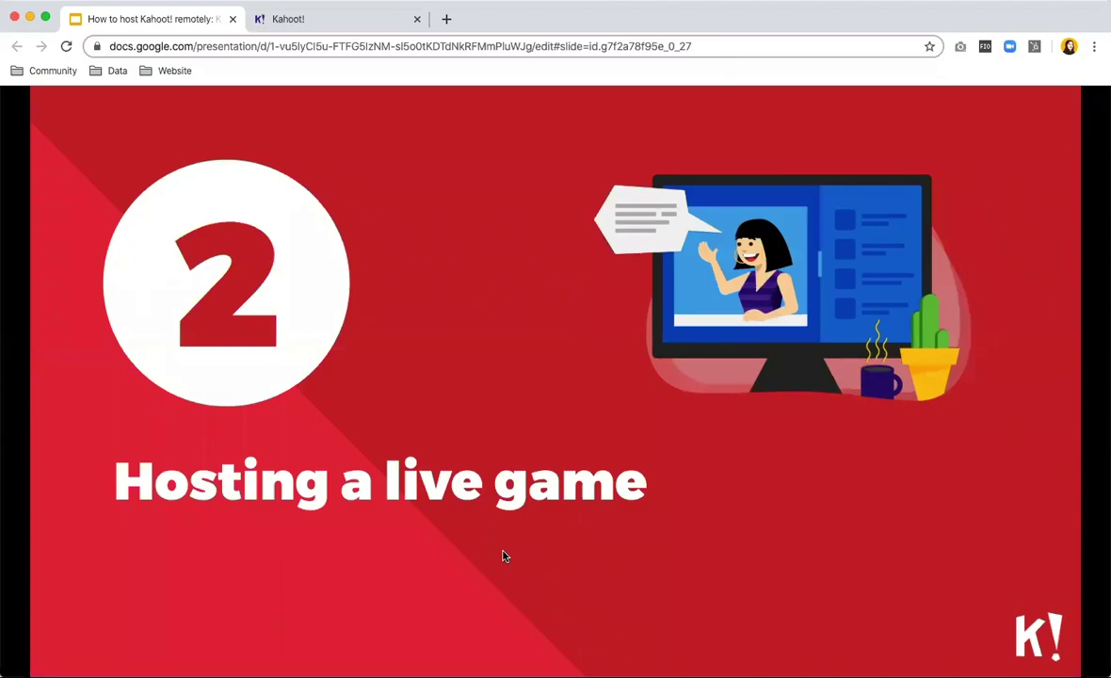
# Show the Video conference slide, then move on to section 3, 'Assigning self-paced games'.
pyautogui.click(502, 556)
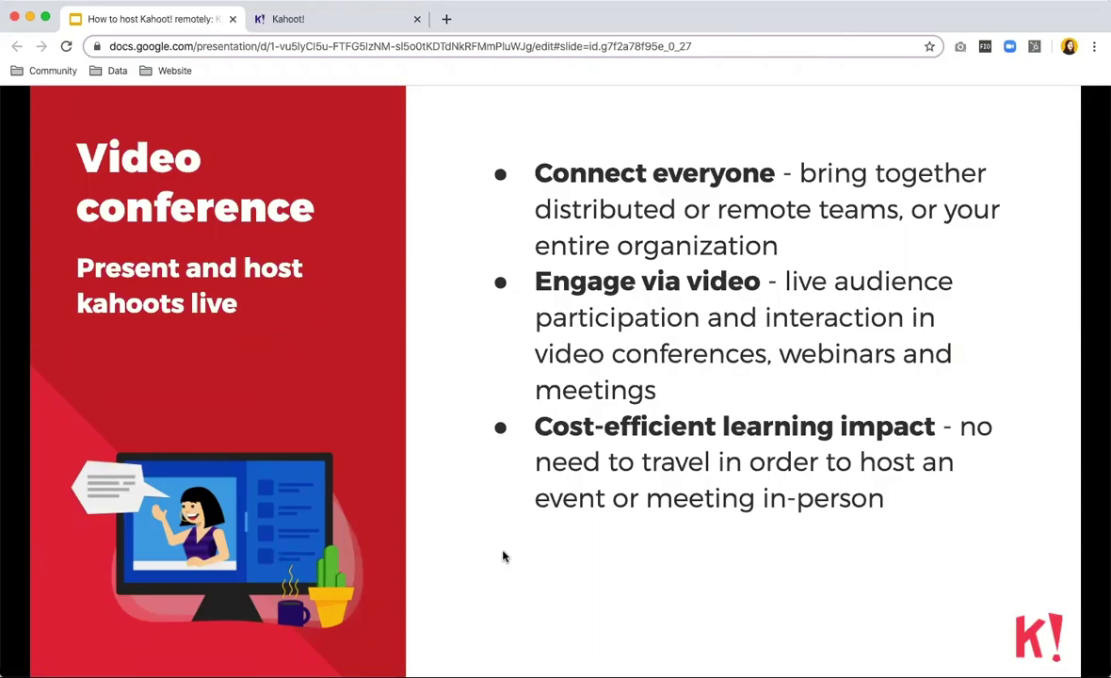
pyautogui.moveTo(498, 567)
pyautogui.press('Right')
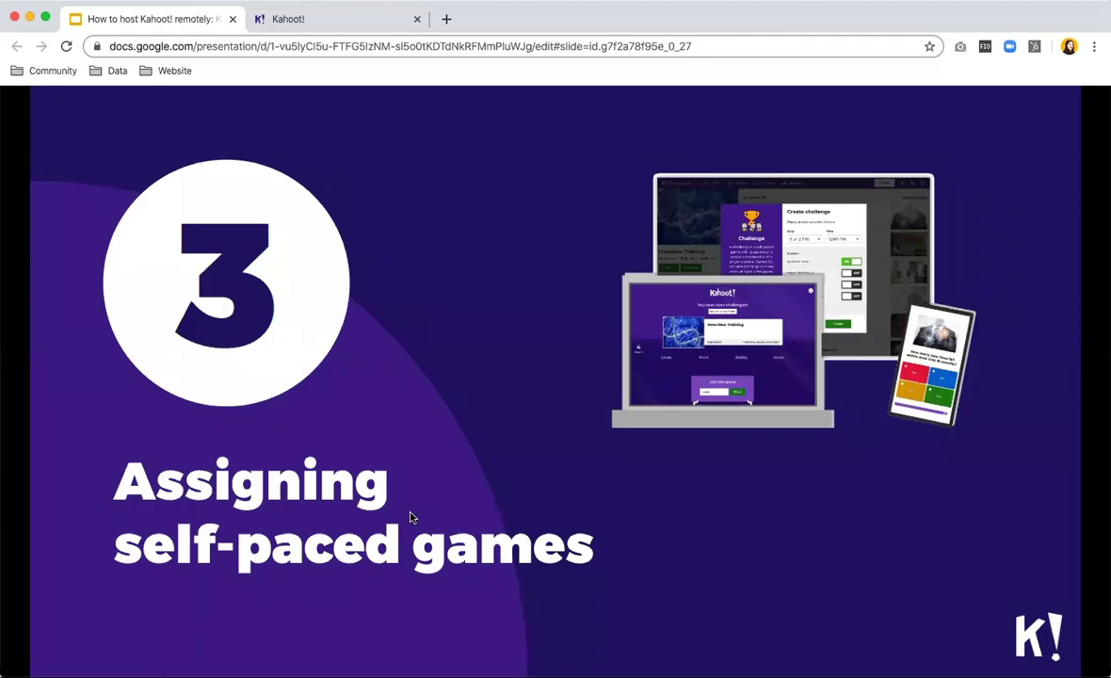
# Present the self-paced challenges, Player Identifier and Resources slides, then switch to the Kahoot! tab.
pyautogui.press('Right')
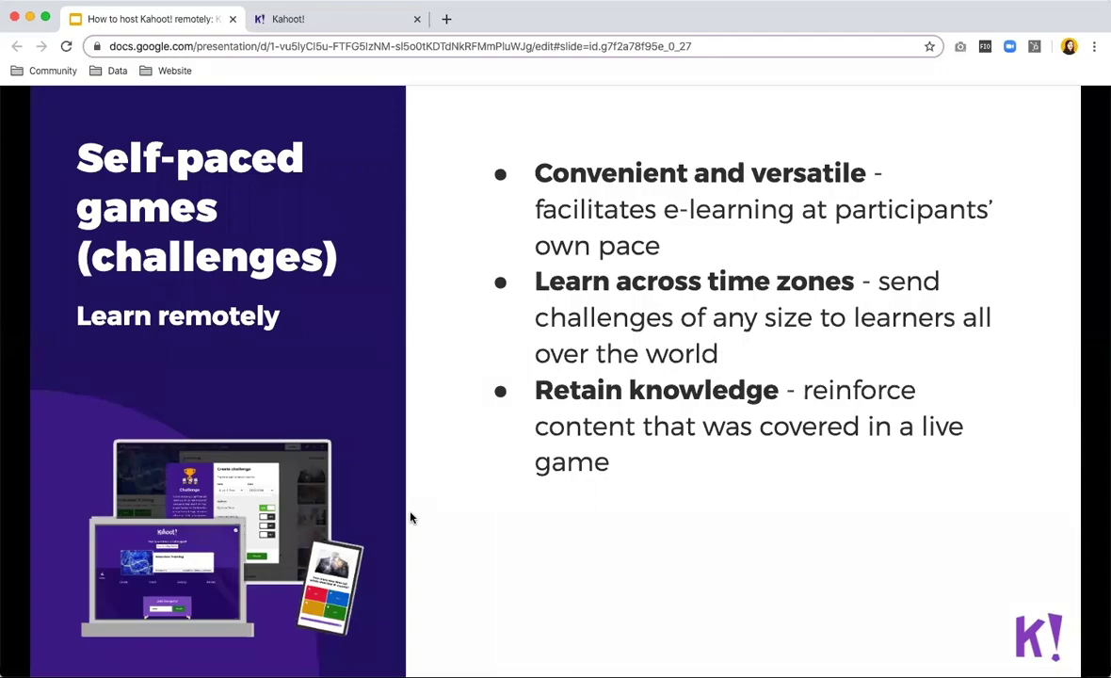
pyautogui.press('Right')
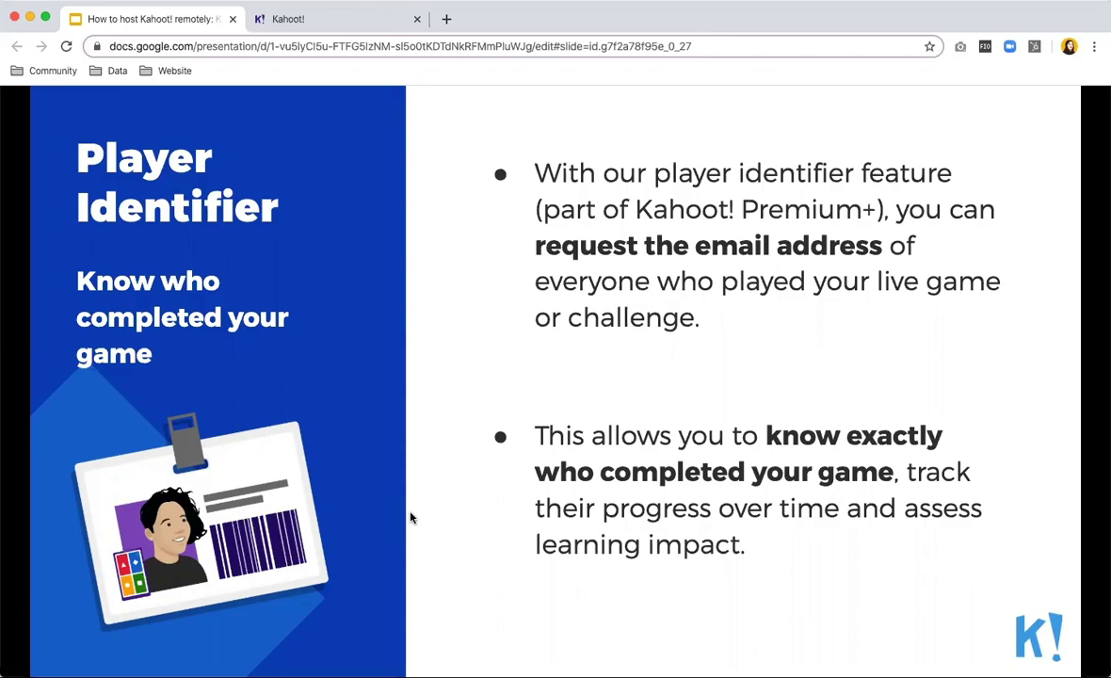
pyautogui.press('Right')
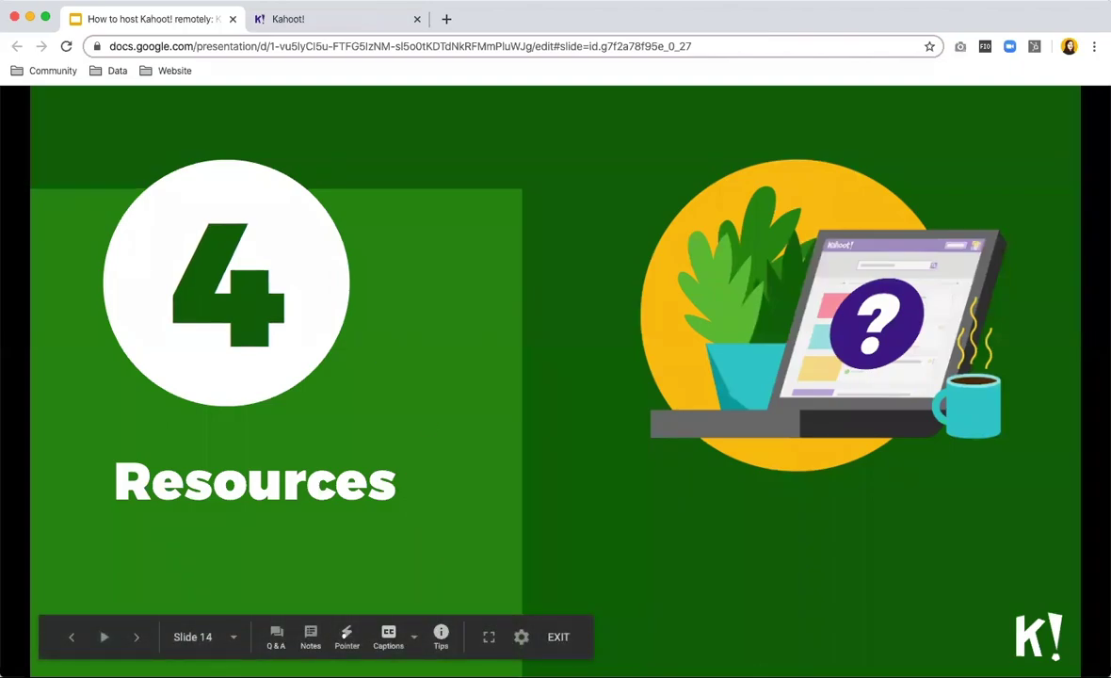
pyautogui.hotkey('ctrl', 'Tab')
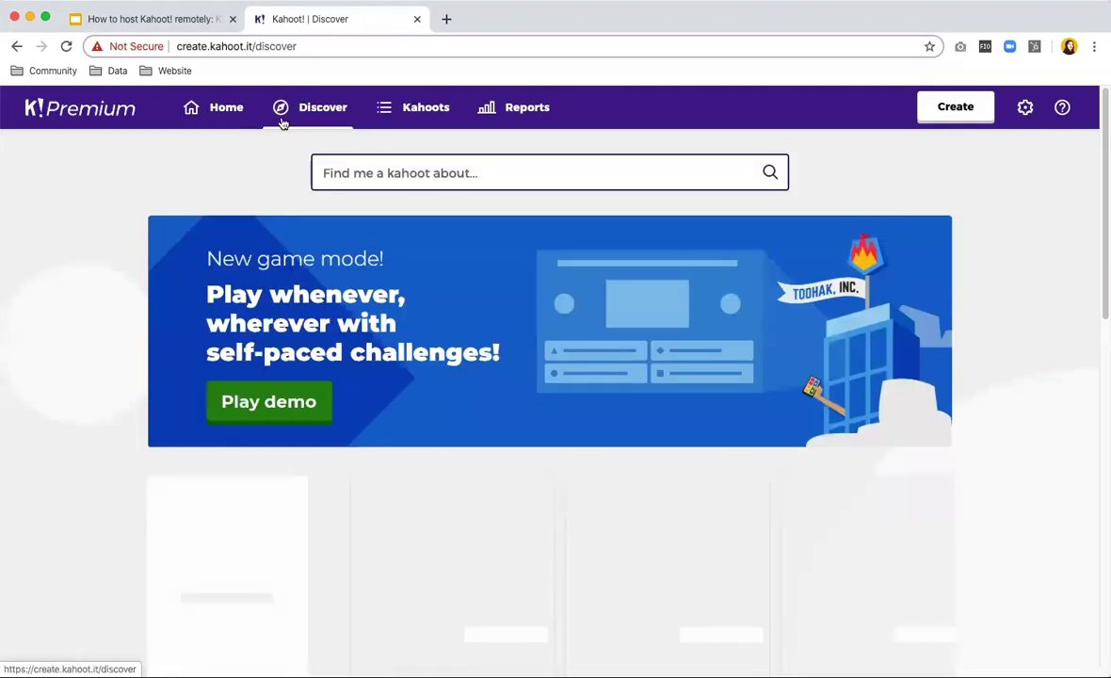
# Browse more featured kahoots on Discover, then open the My Kahoots library listing four kahoots.
pyautogui.scroll(-2, 1095, 384)
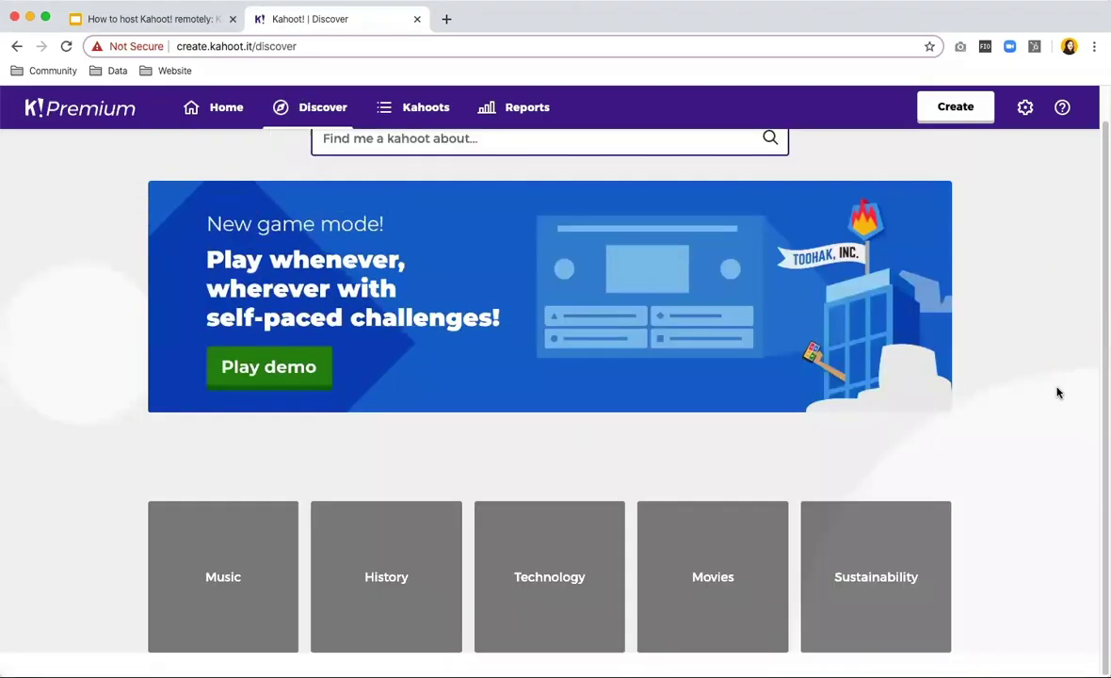
pyautogui.scroll(-5, 1058, 392)
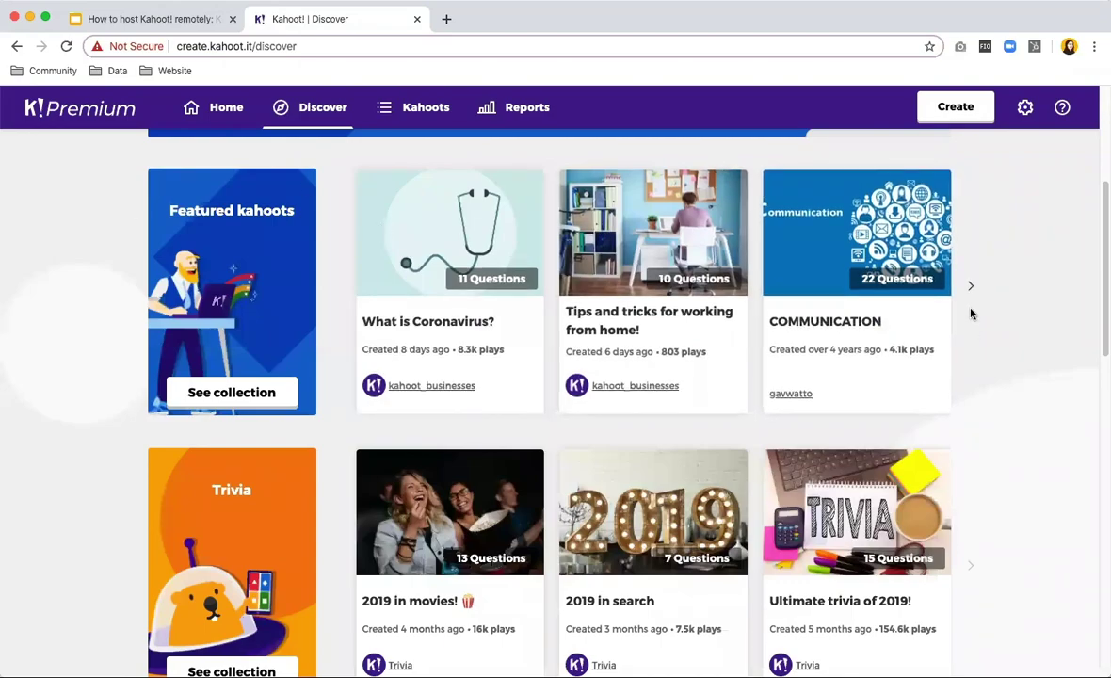
pyautogui.click(970, 290)
pyautogui.scroll(5, 962, 300)
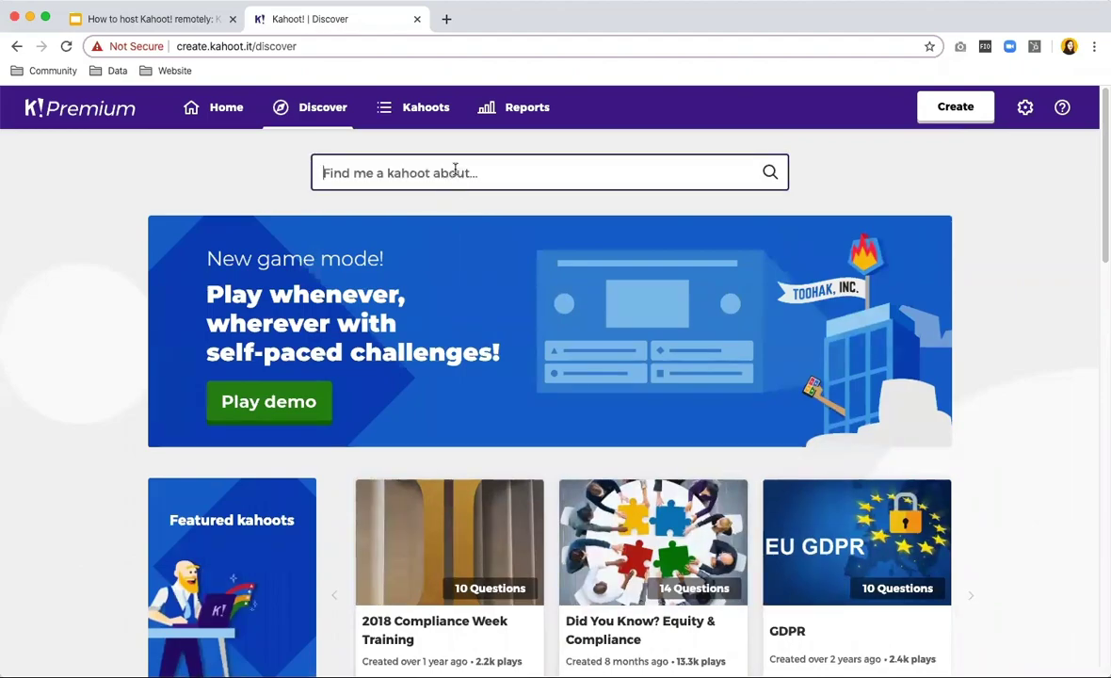
pyautogui.click(384, 109)
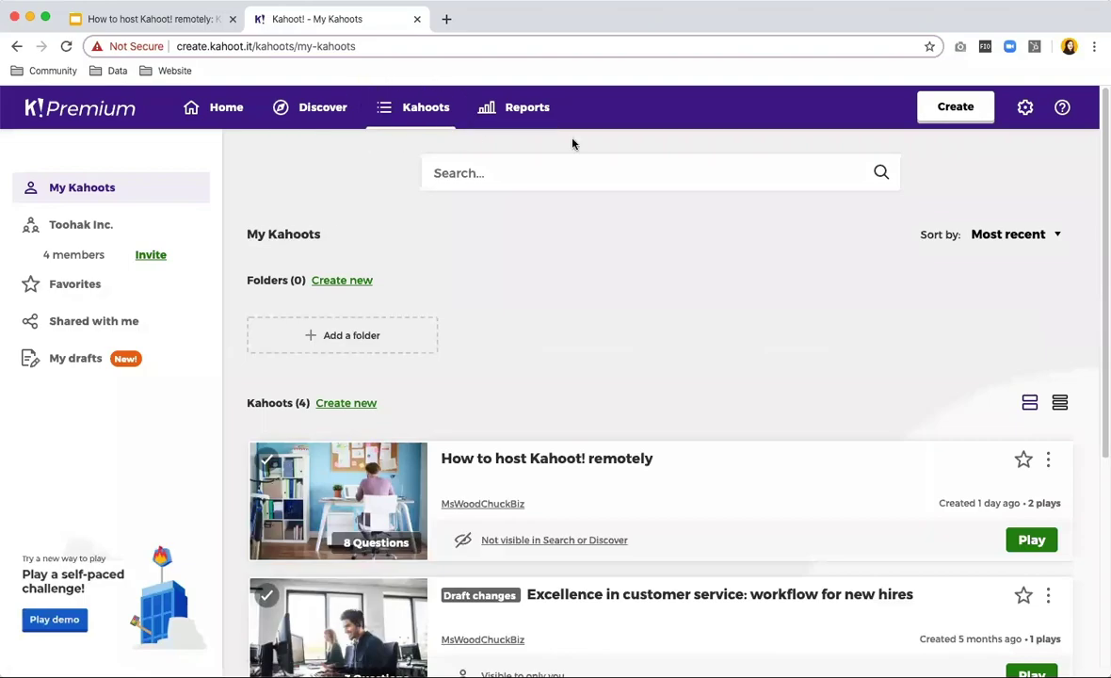
# Open the 'Create a new kahoot' dialog from the header's Create button.
pyautogui.click(956, 110)
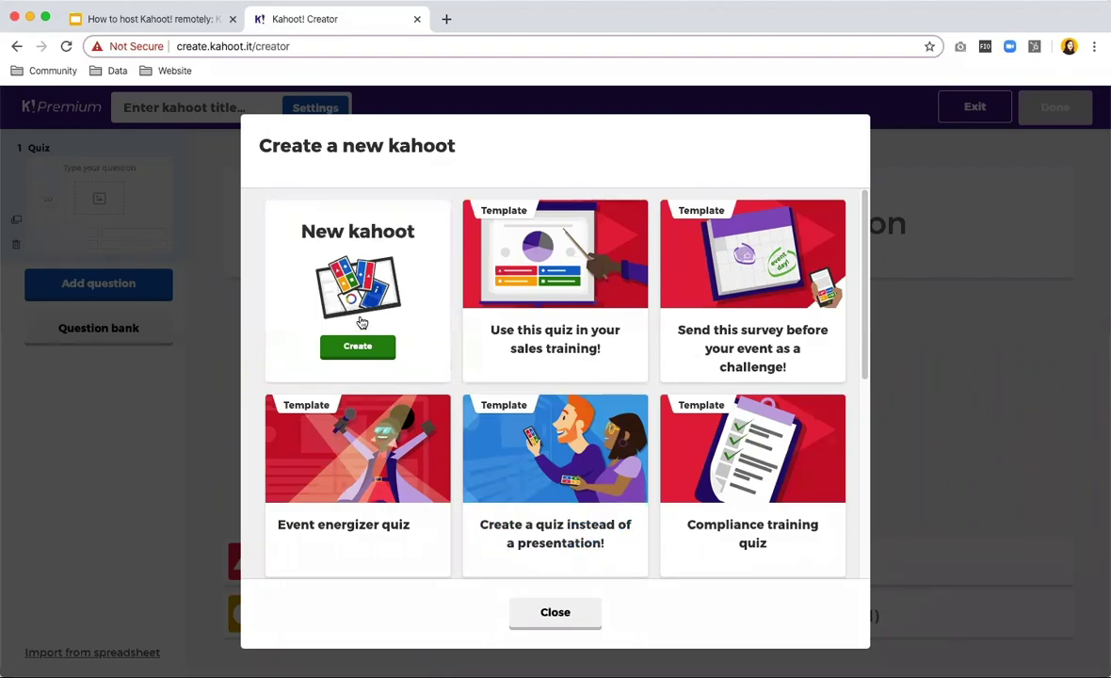
# Start a blank kahoot and add a multiple-choice Quiz question as question 2.
pyautogui.click(362, 345)
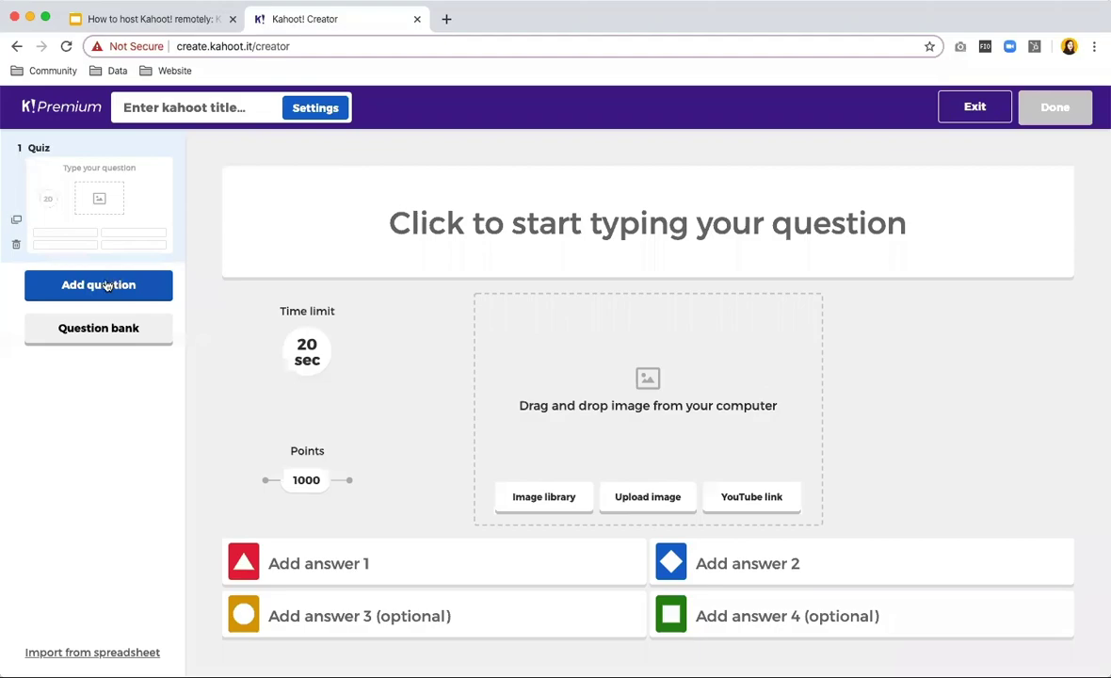
pyautogui.click(81, 289)
pyautogui.click(83, 288)
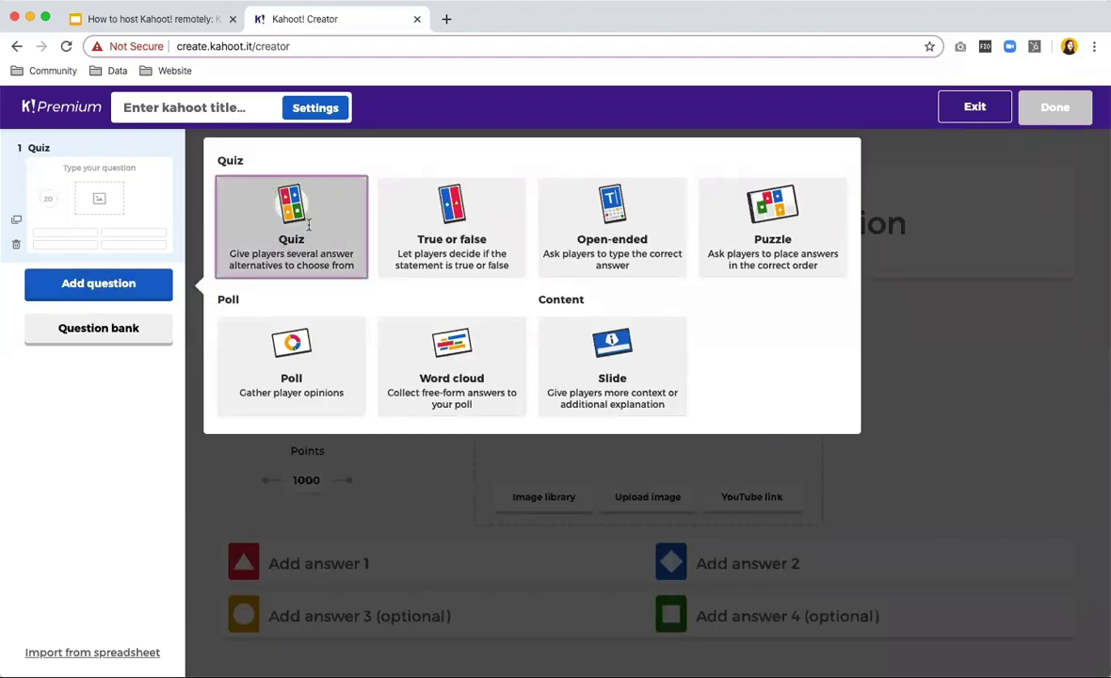
pyautogui.click(327, 224)
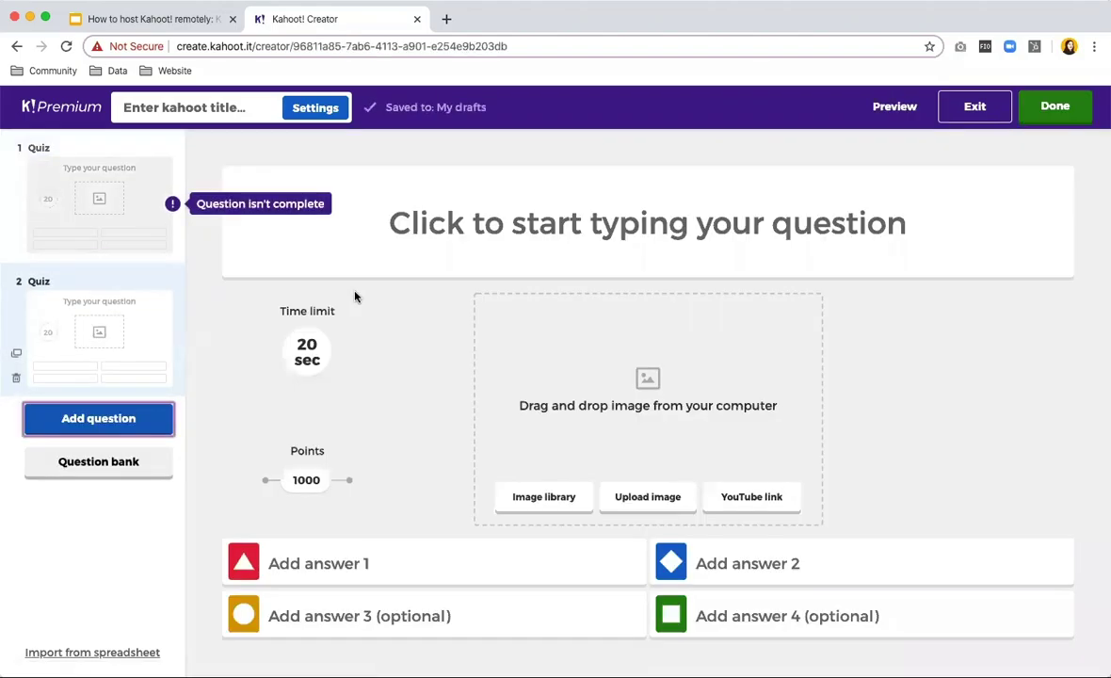
pyautogui.click(669, 201)
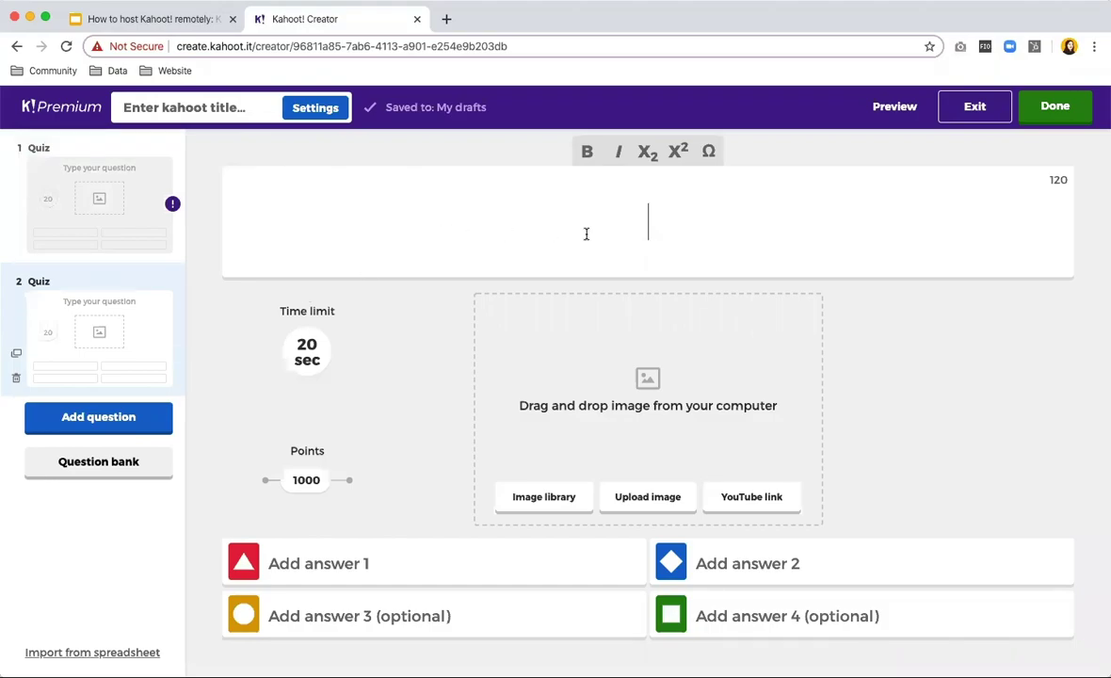
# Write 'What is the capital of Norway?' with answers Oslo, Copenhagen, London and Dublin.
pyautogui.write('What is the capit')
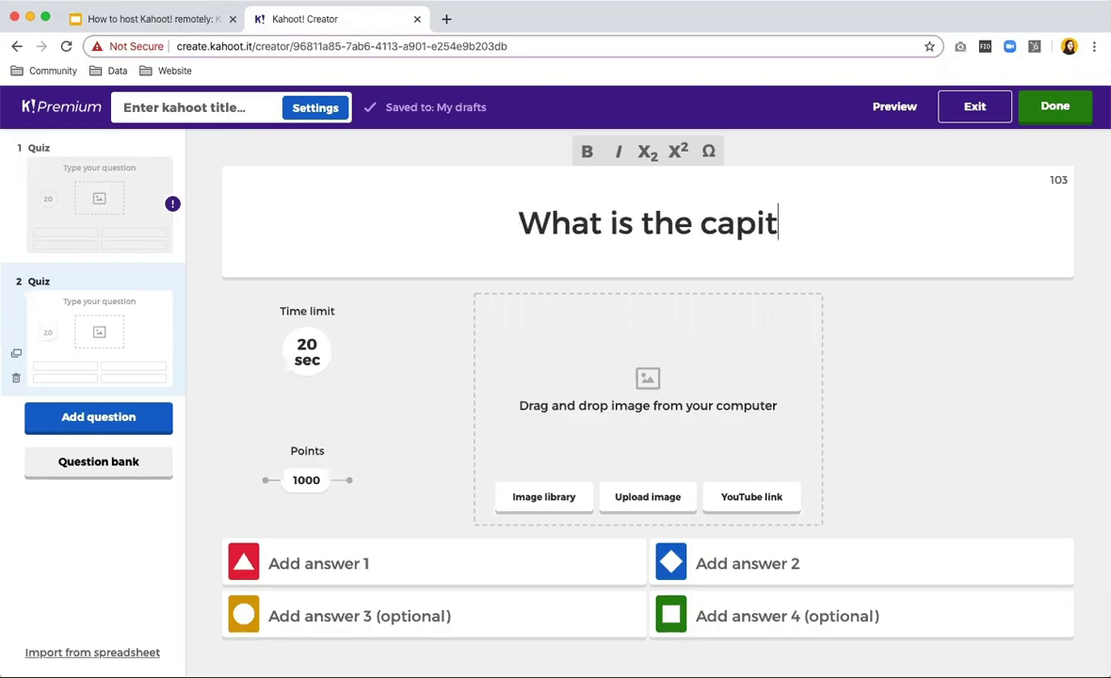
pyautogui.write('al of Norway?')
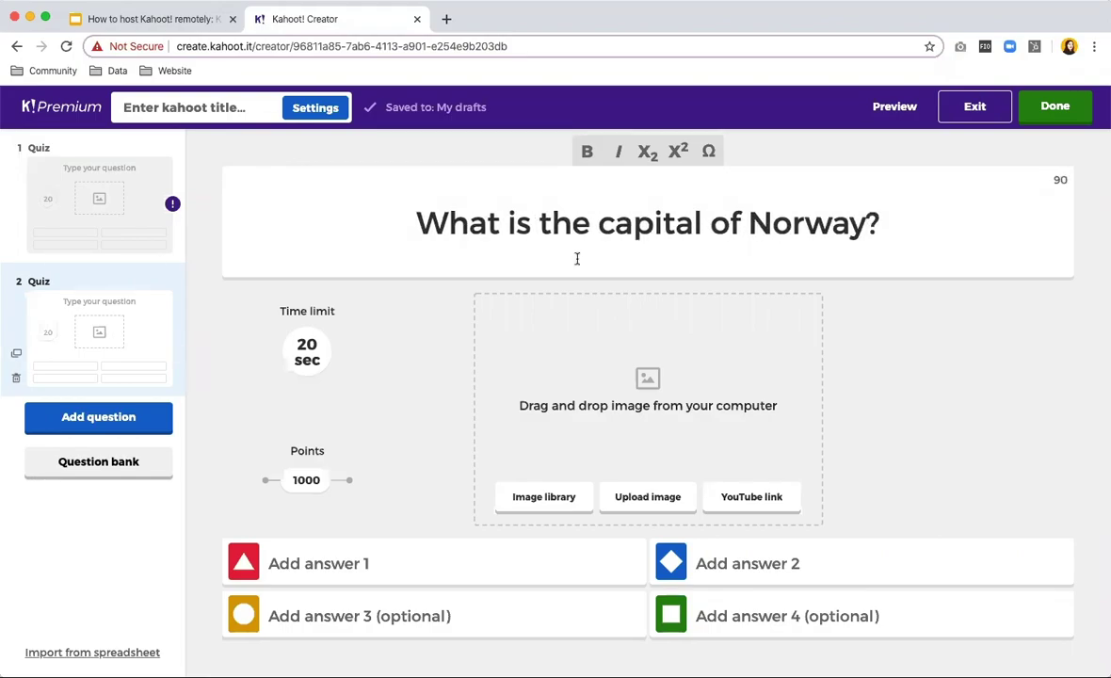
pyautogui.click(389, 547)
pyautogui.write('Oslo')
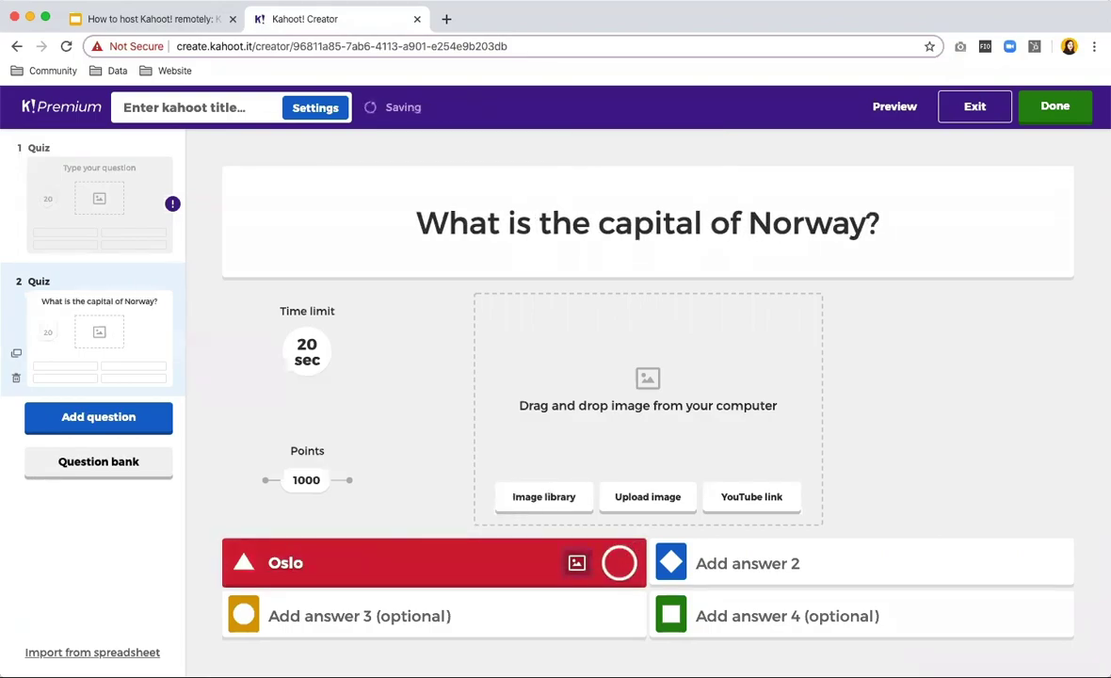
pyautogui.click(618, 562)
pyautogui.press('Tab')
pyautogui.write('Copenhagen')
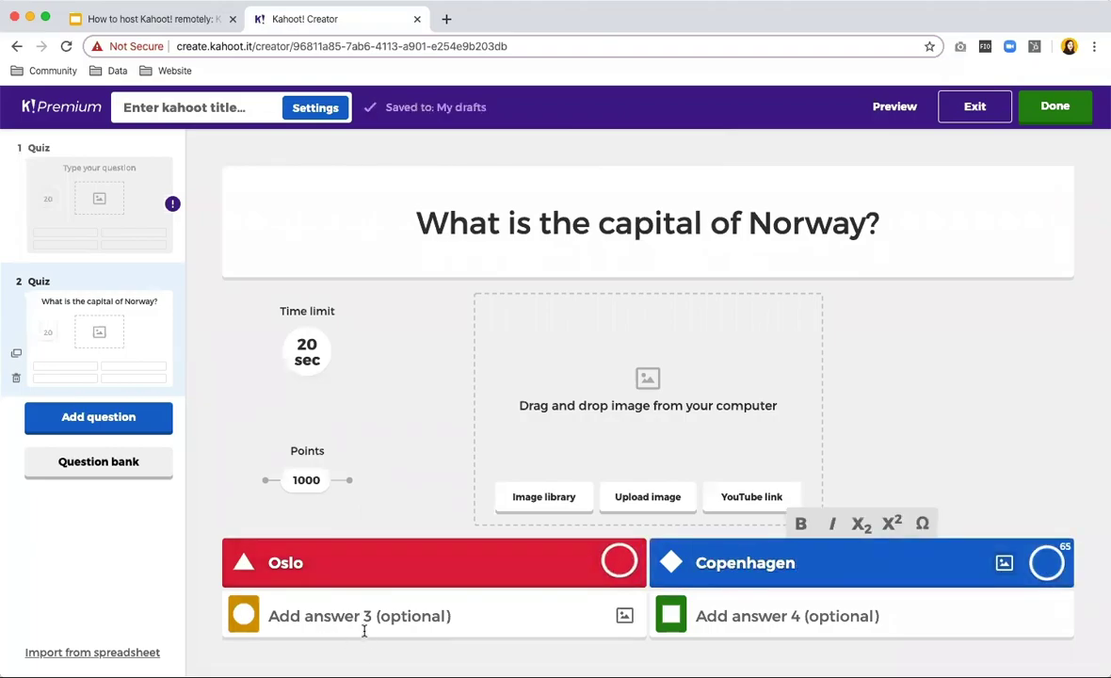
pyautogui.click(348, 612)
pyautogui.write('London')
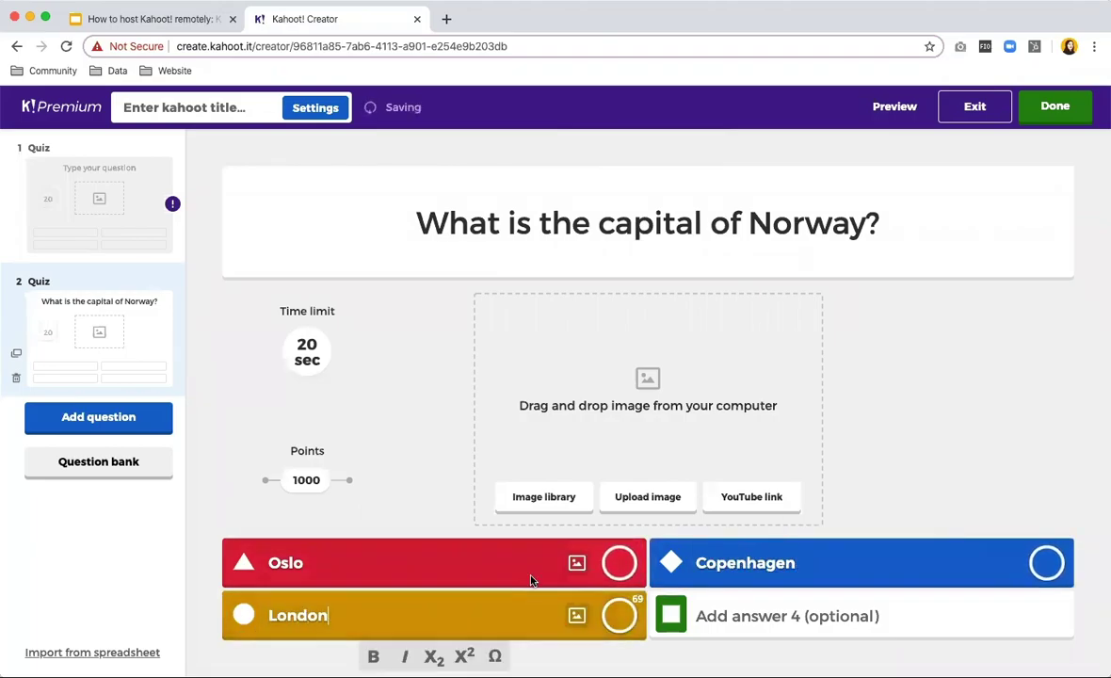
pyautogui.click(754, 609)
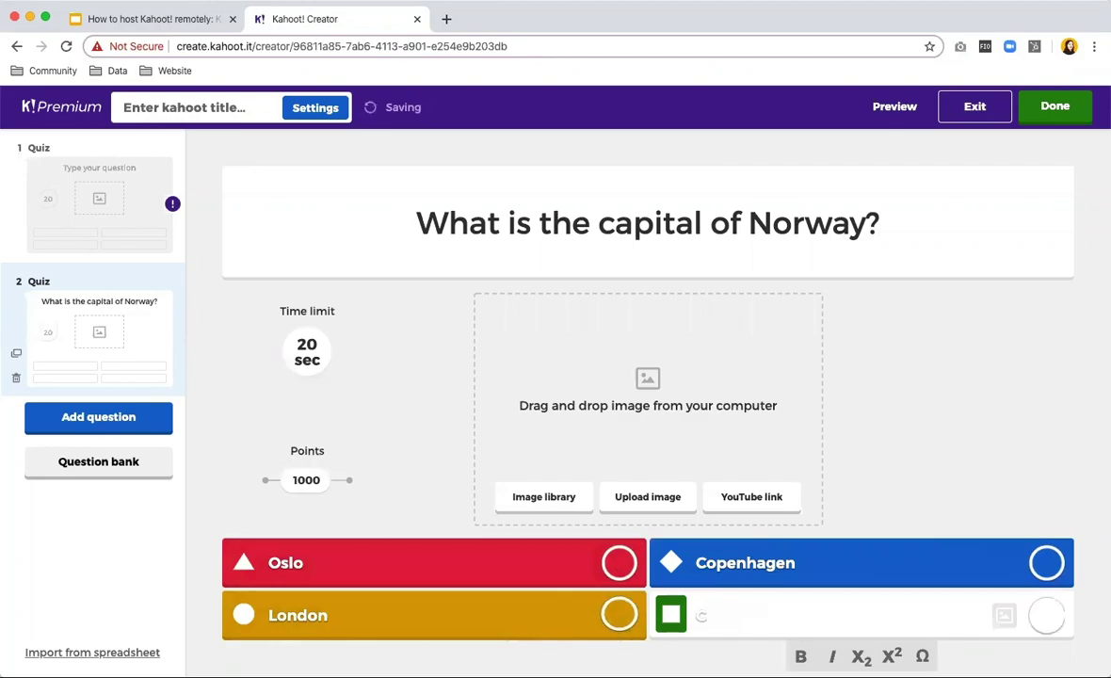
pyautogui.write('Cublin')
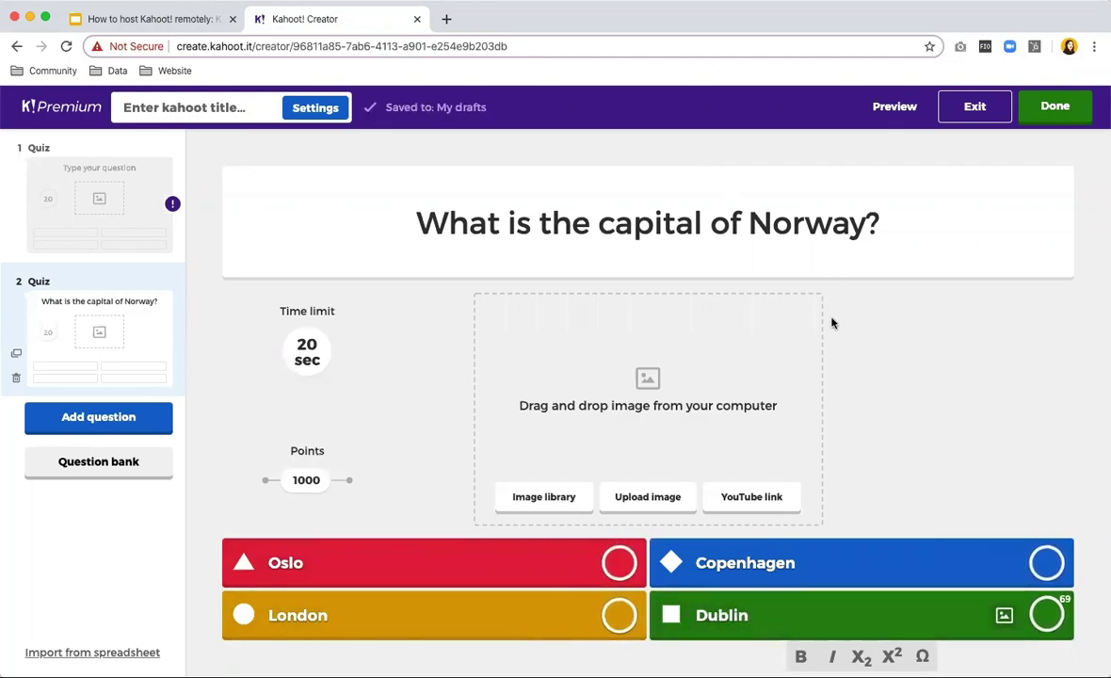
# Insert an Oslo skyline photo from the Getty image library's 'oslo' results into question 2.
pyautogui.click(517, 501)
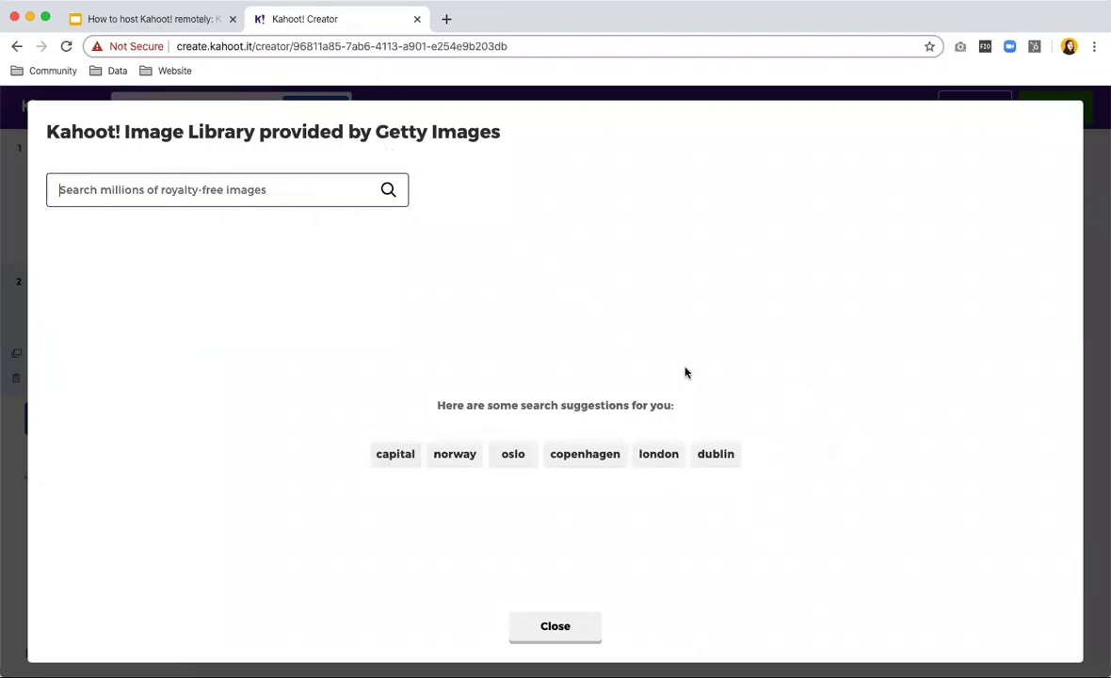
pyautogui.click(514, 453)
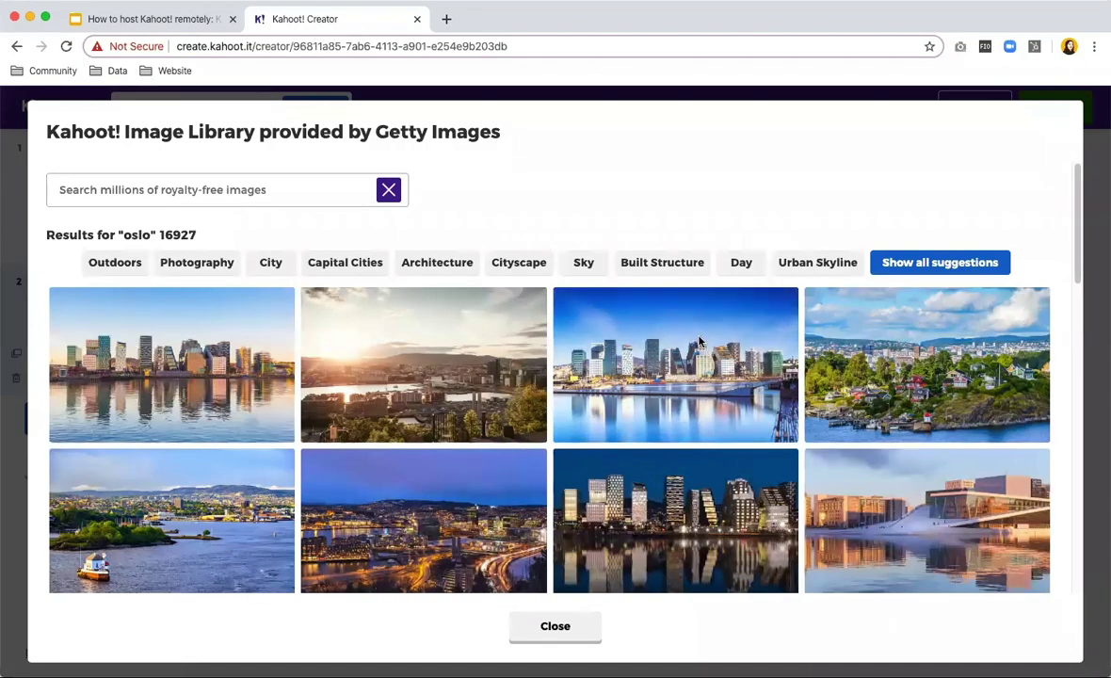
pyautogui.click(698, 341)
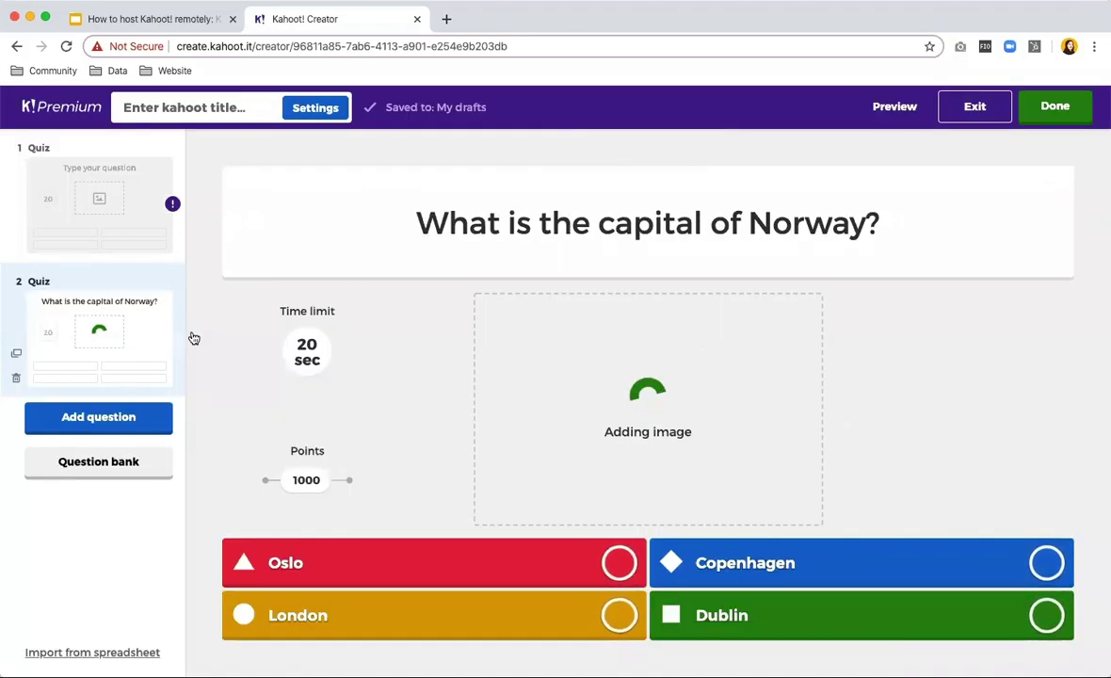
# Preview the Norway question as players see it, then add a True or false question 3.
pyautogui.click(899, 107)
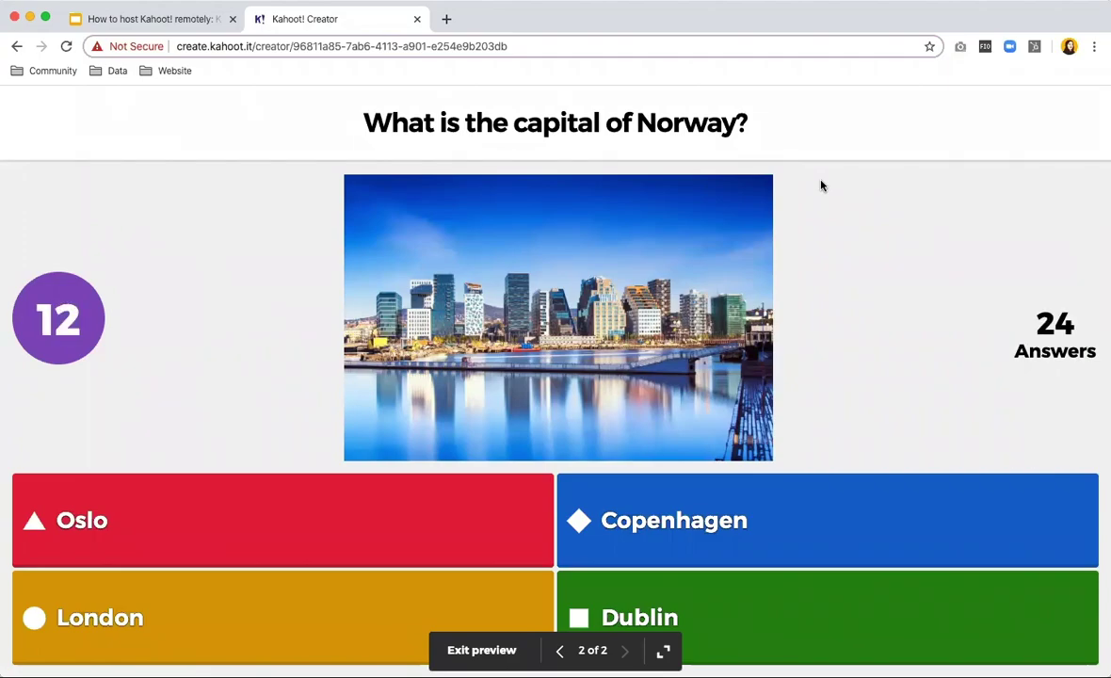
pyautogui.press('Escape')
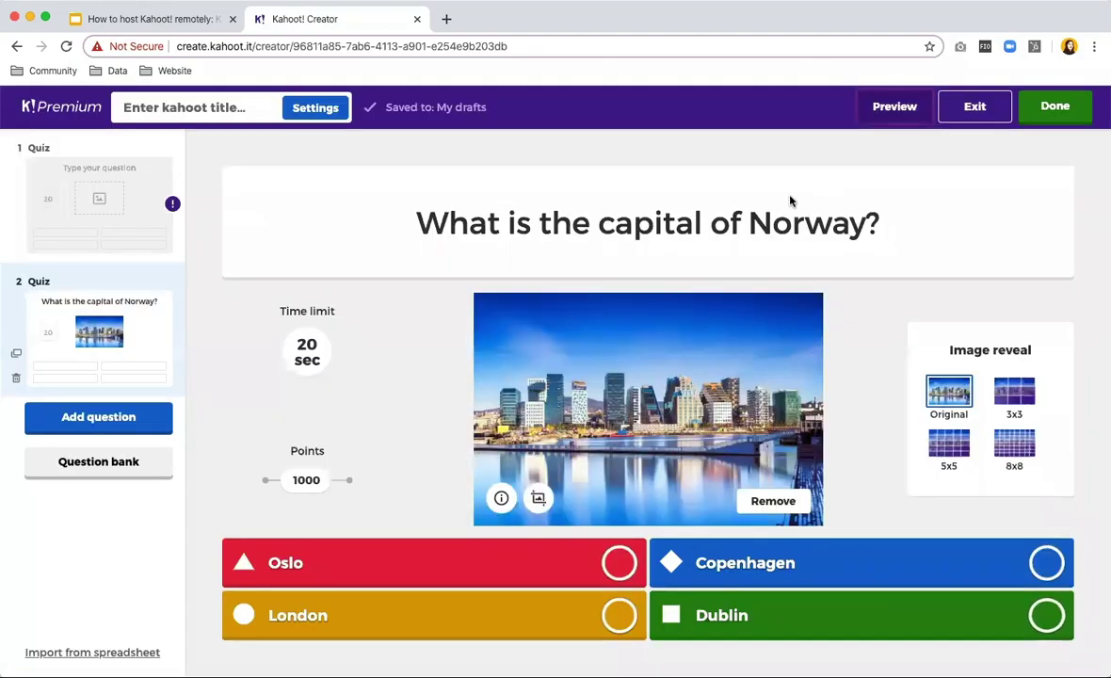
pyautogui.click(116, 417)
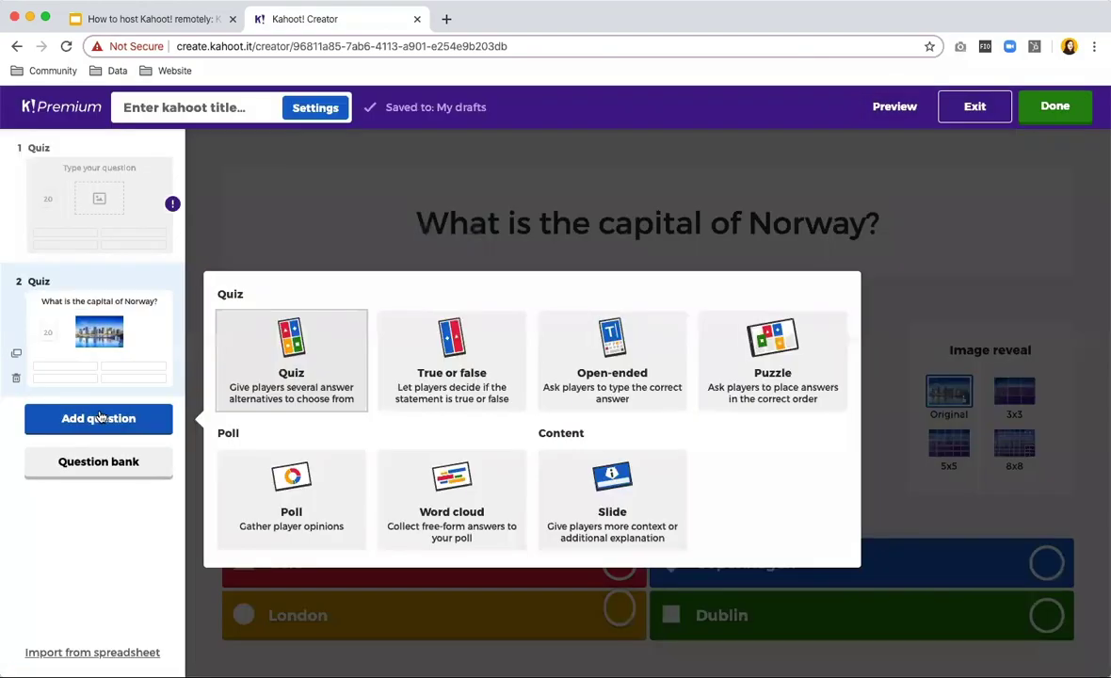
pyautogui.click(455, 344)
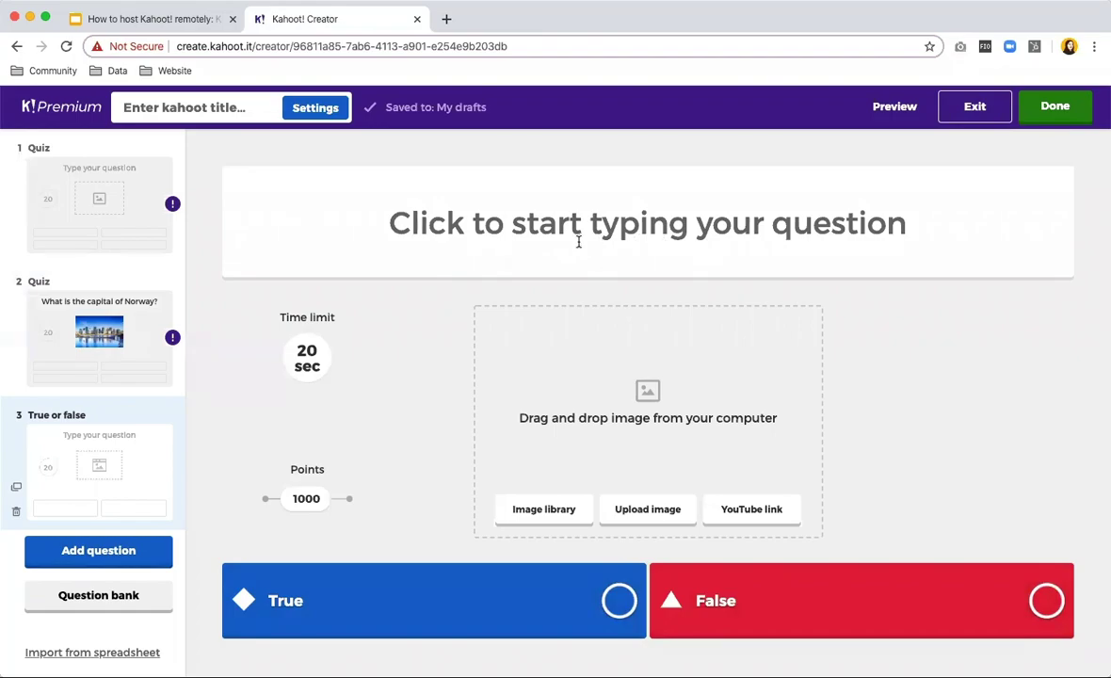
# Insert a blank Open-ended question as item 4 of the quiz.
pyautogui.click(87, 563)
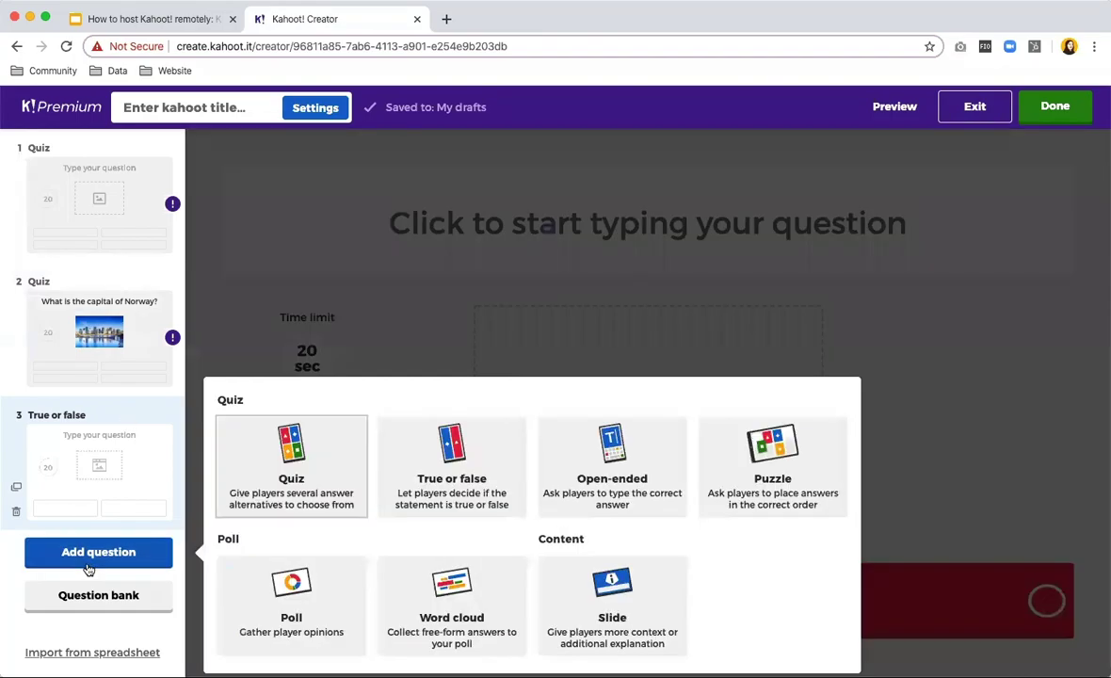
pyautogui.click(648, 467)
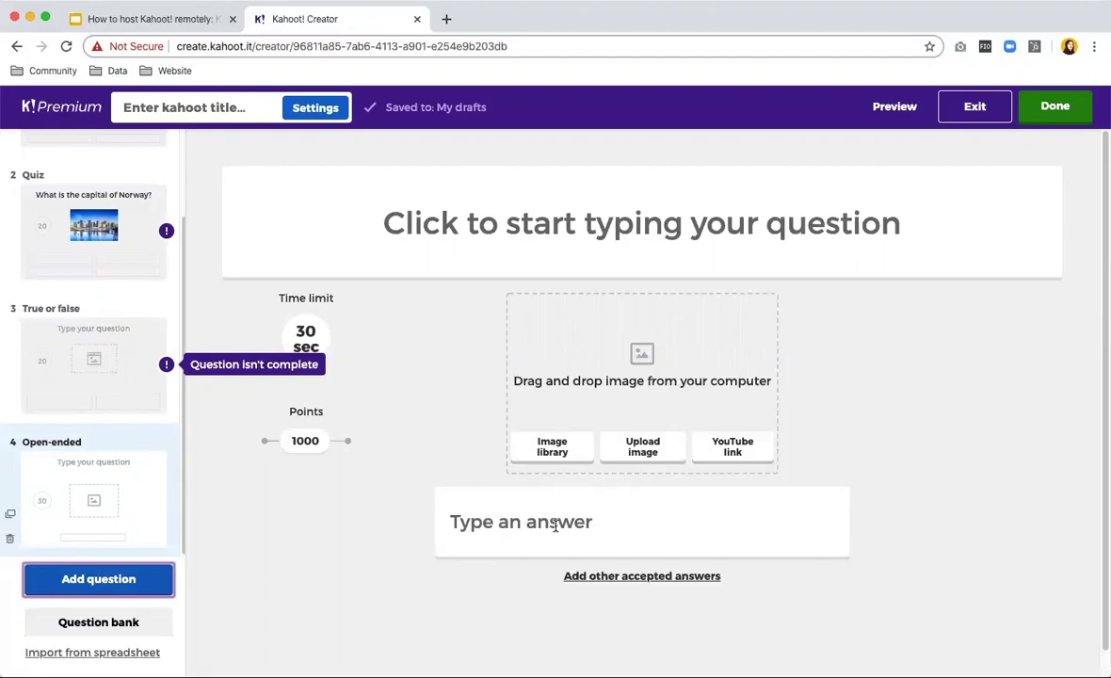
pyautogui.click(43, 574)
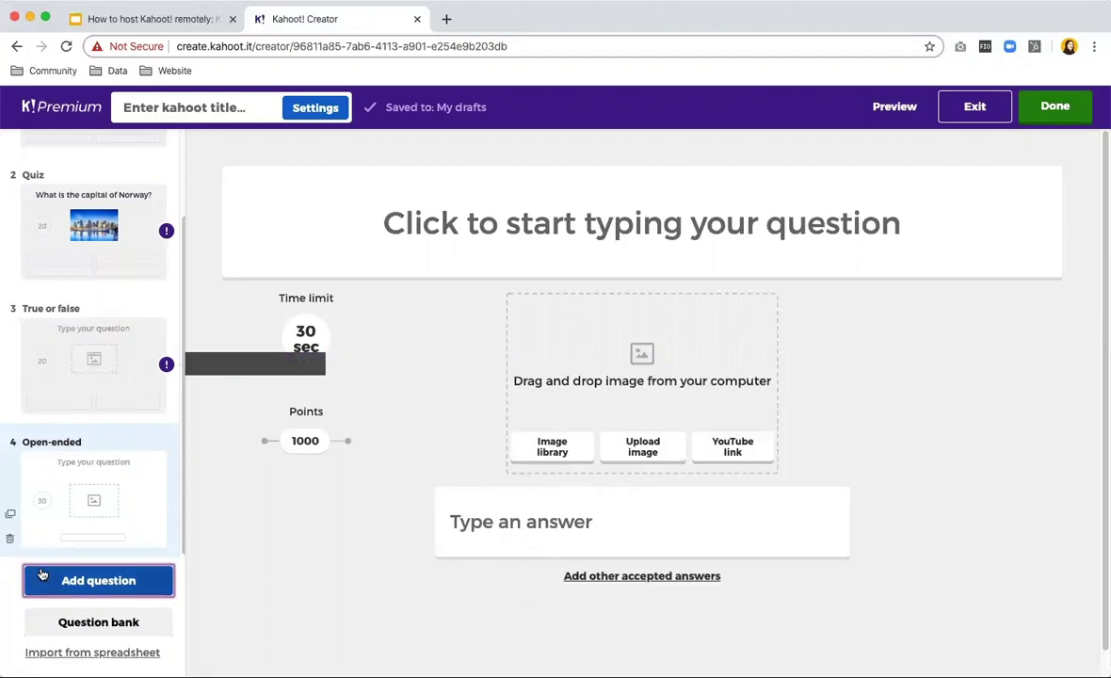
# Add a blank Poll question 5 and a blank 30-second Word cloud question 6.
pyautogui.click(297, 610)
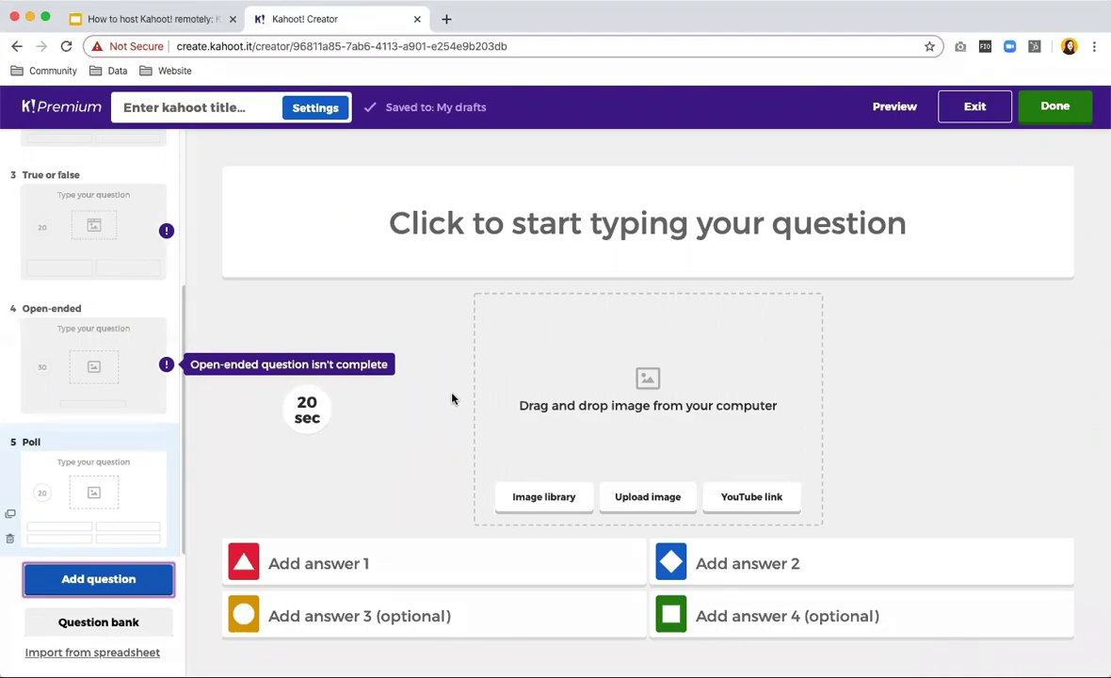
pyautogui.click(128, 579)
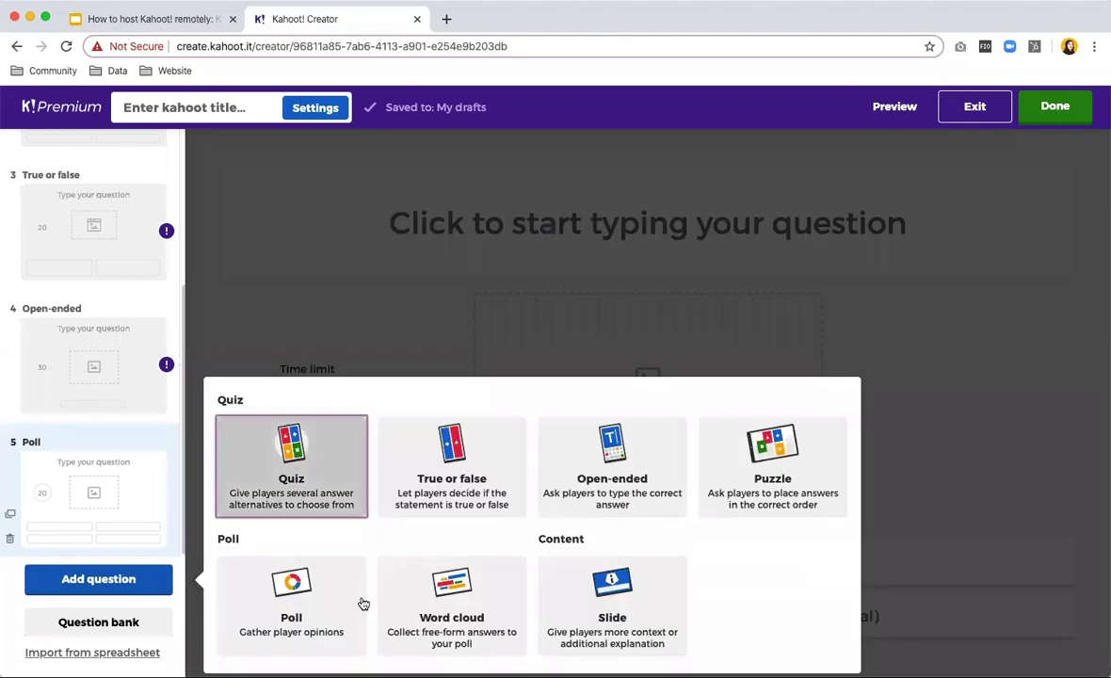
pyautogui.click(455, 610)
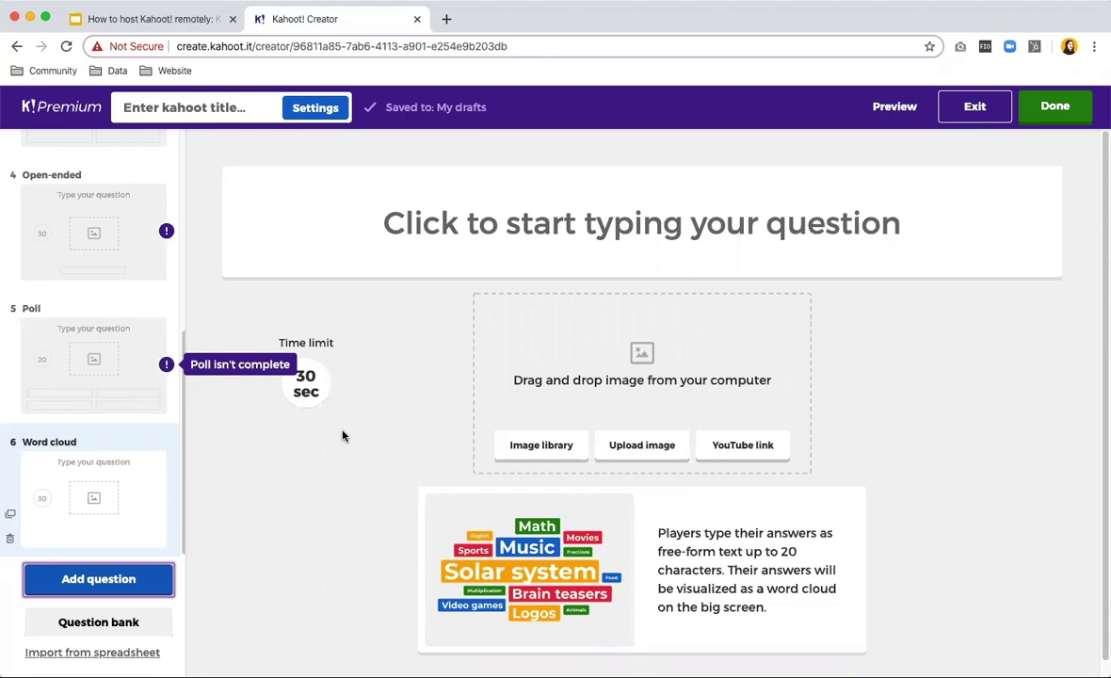
# Add a blank Puzzle question 7 and a blank content Slide 8 to the quiz.
pyautogui.click(143, 588)
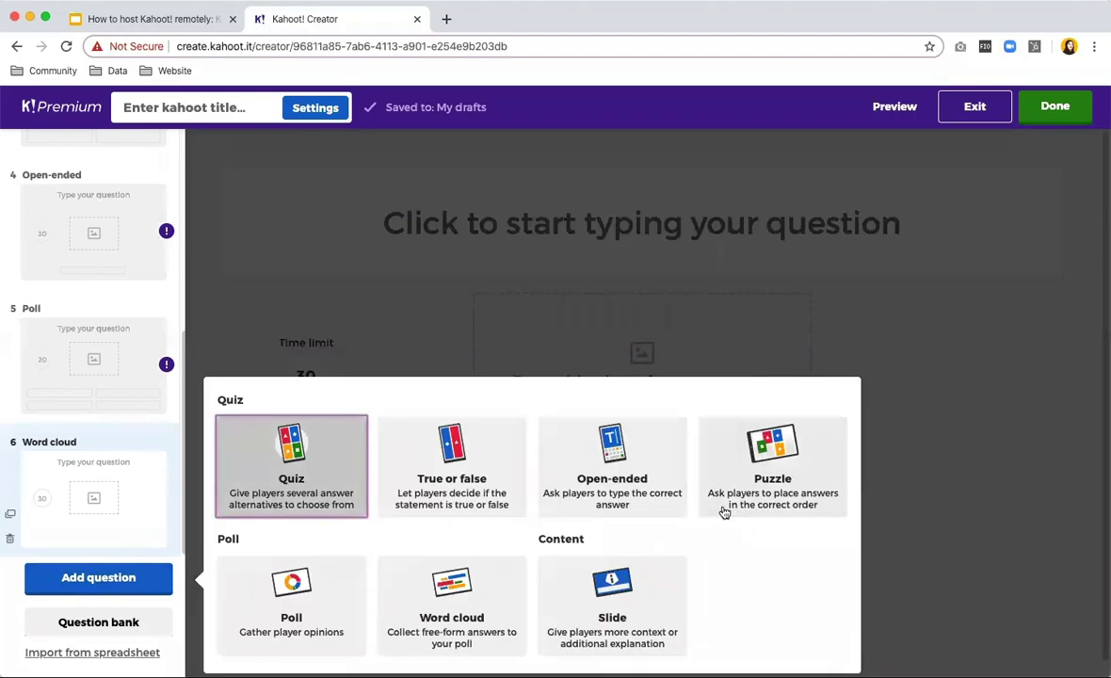
pyautogui.click(770, 470)
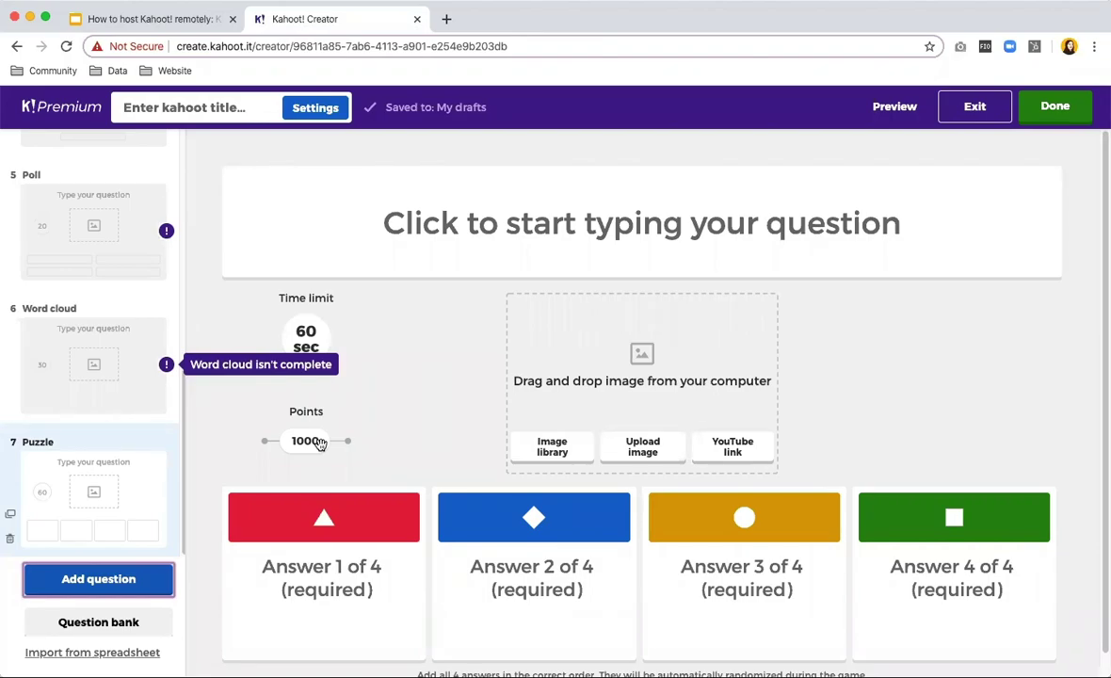
pyautogui.click(129, 577)
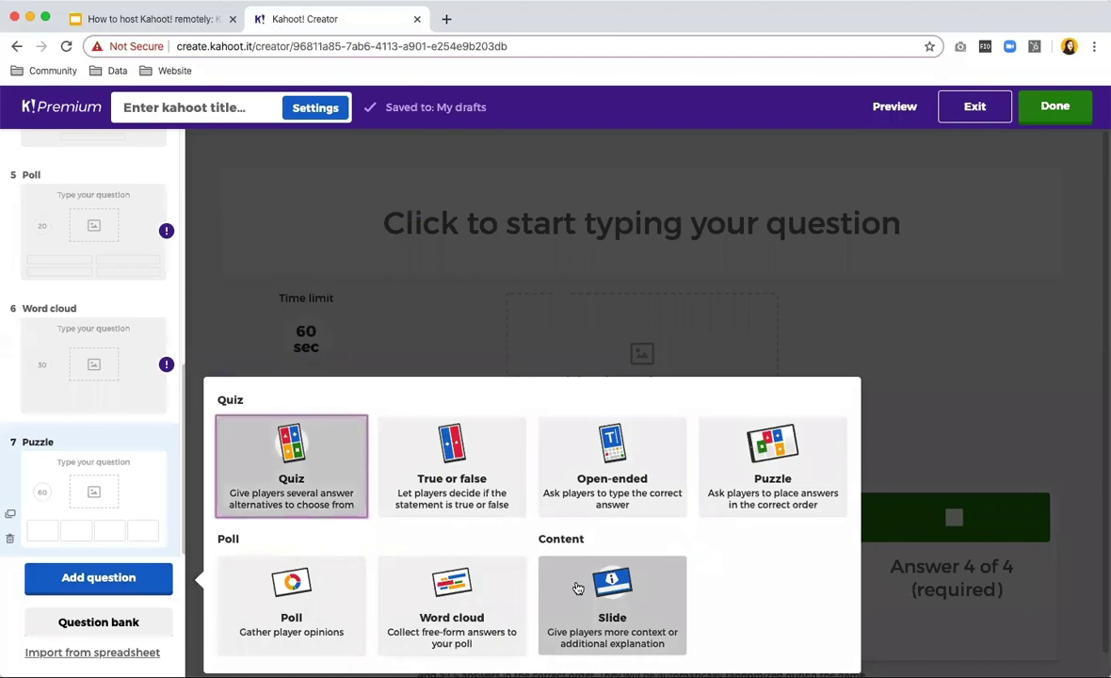
pyautogui.click(574, 586)
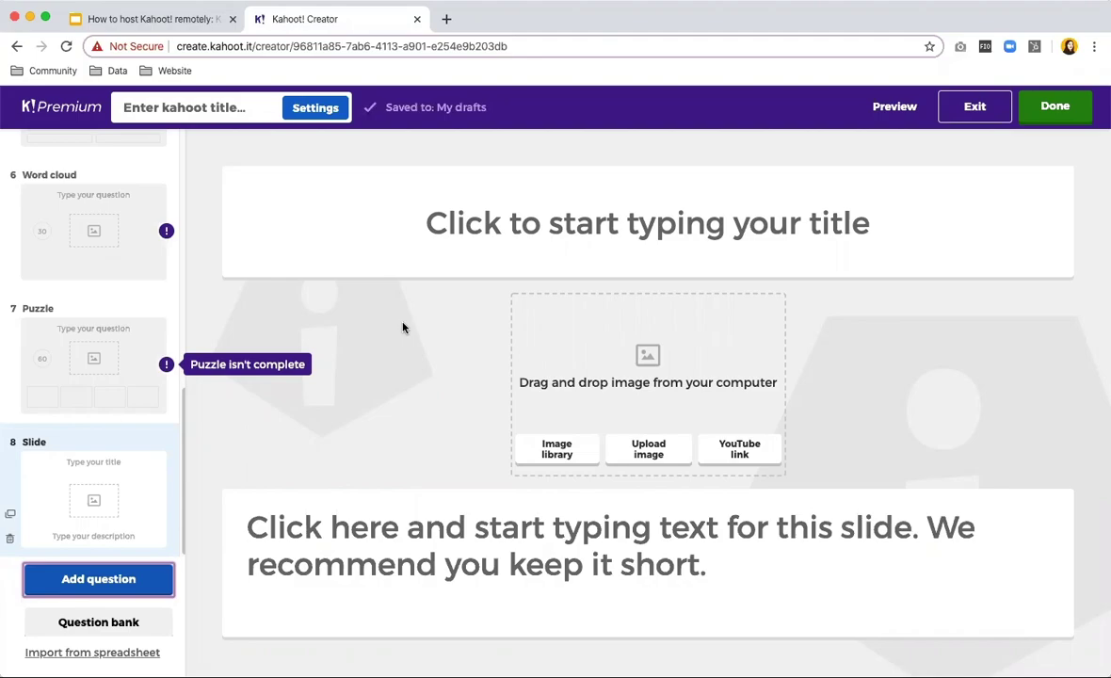
pyautogui.click(587, 191)
pyautogui.click(488, 565)
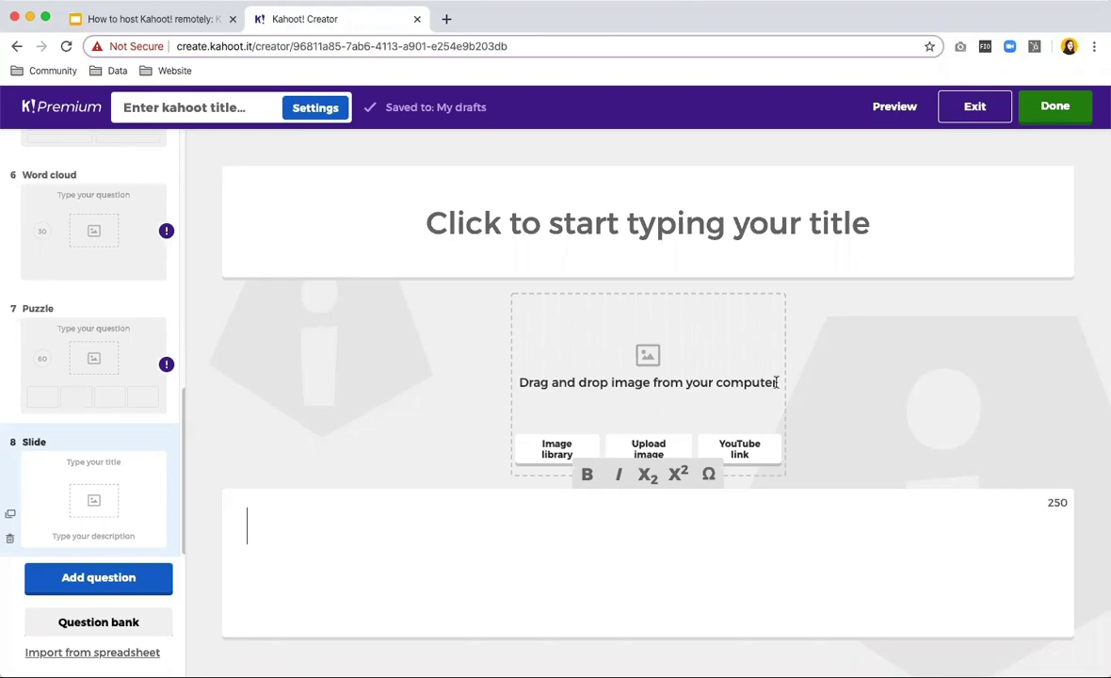
# Exit the draft and open the Toohak Inc. team's 'Sales training at Toohak!' kahoot for editing.
pyautogui.click(983, 112)
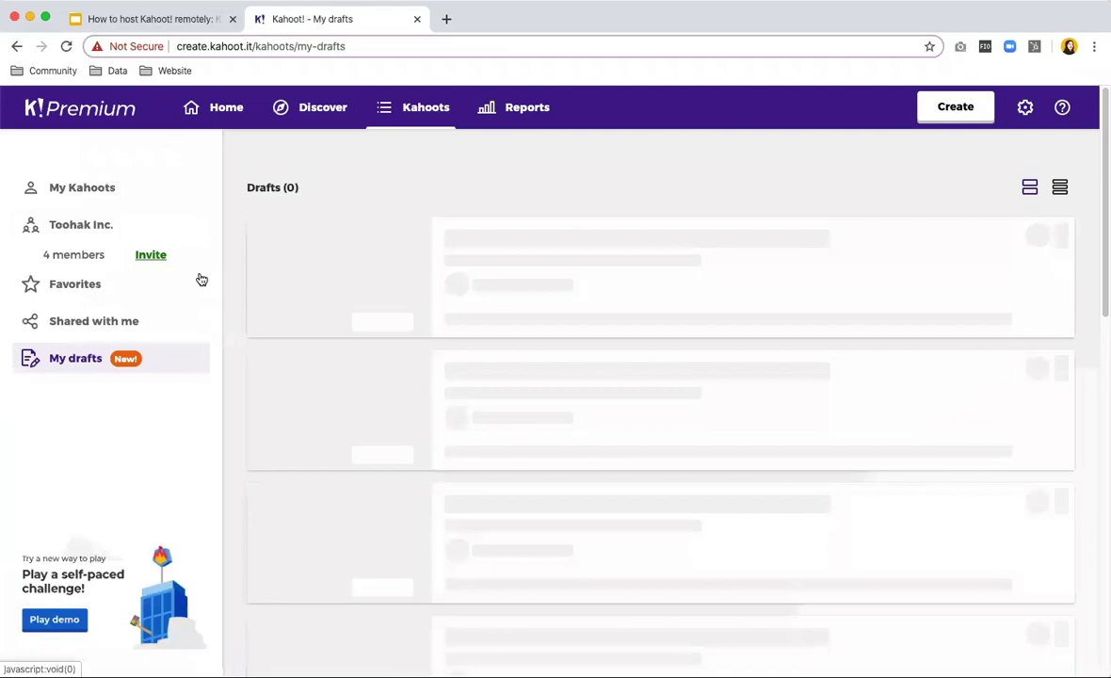
pyautogui.click(74, 226)
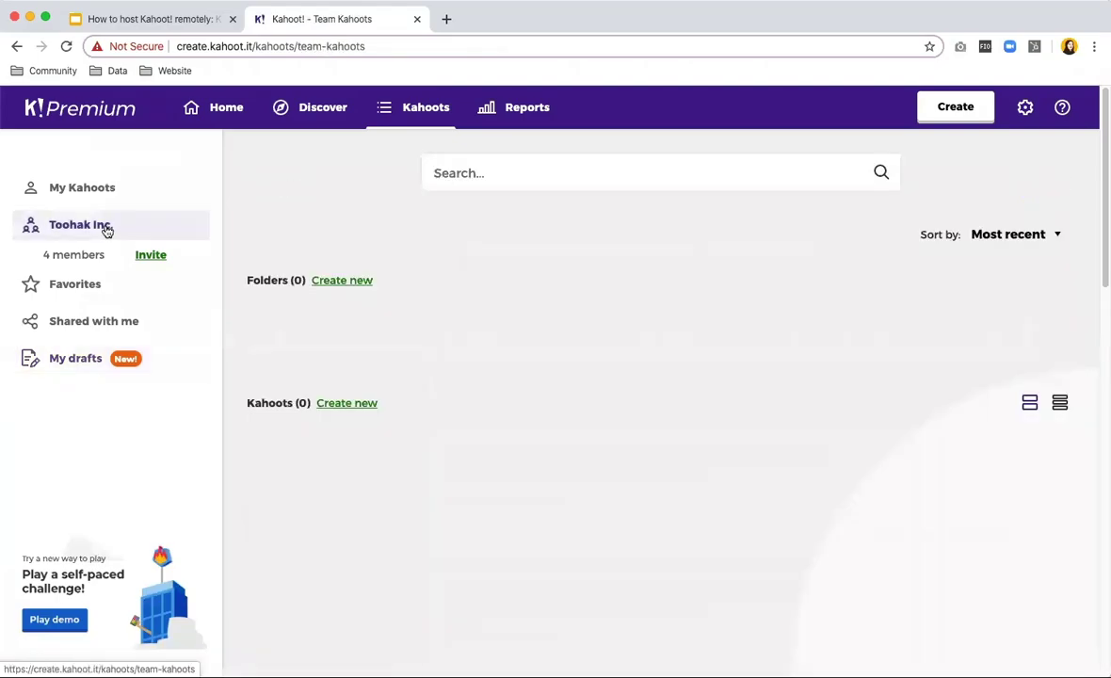
pyautogui.scroll(-2, 513, 408)
pyautogui.click(508, 430)
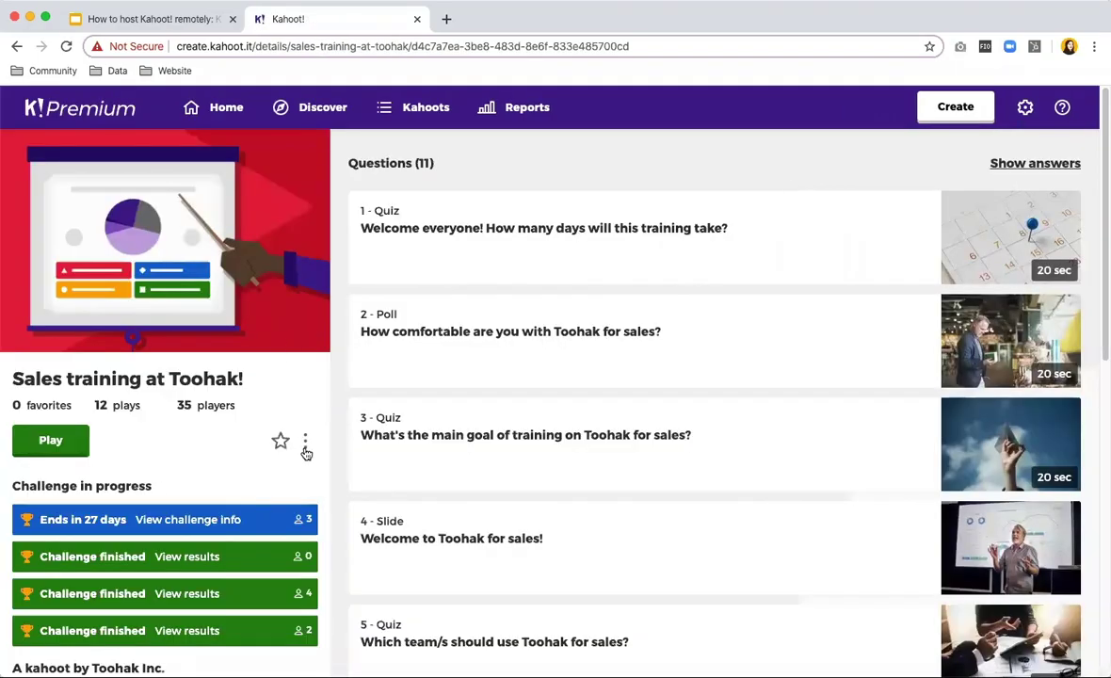
pyautogui.click(305, 441)
pyautogui.click(225, 158)
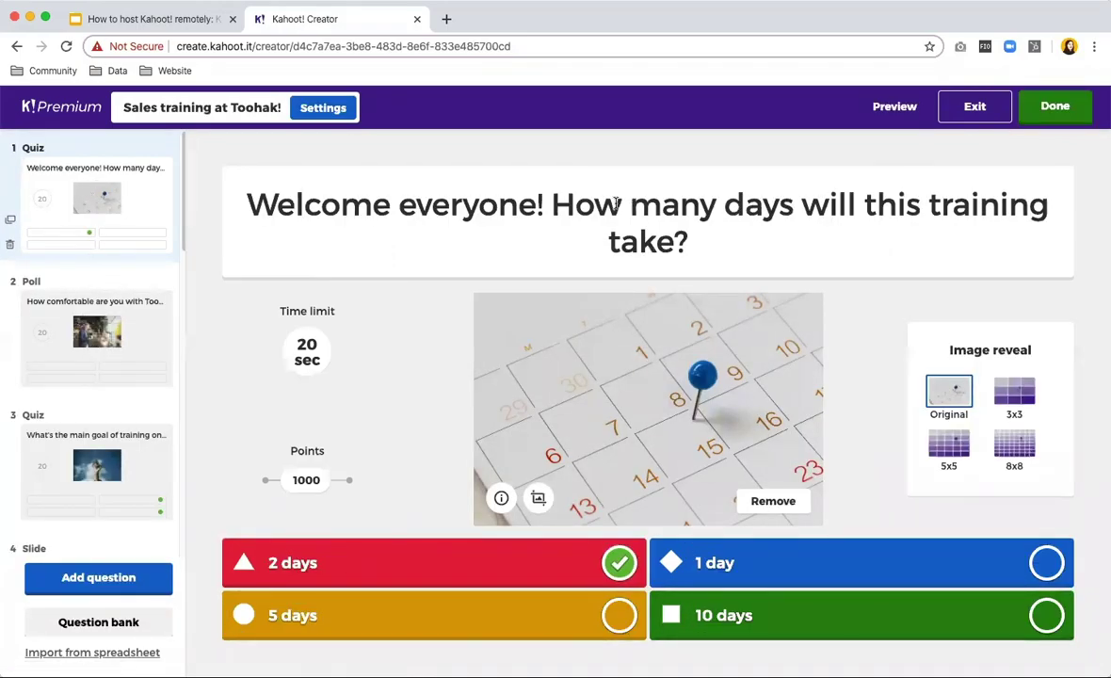
# Step past the Poll question, the 'Welcome to Toohak for sales!' slide and task-setup slide to Puzzle question 8.
pyautogui.click(175, 350)
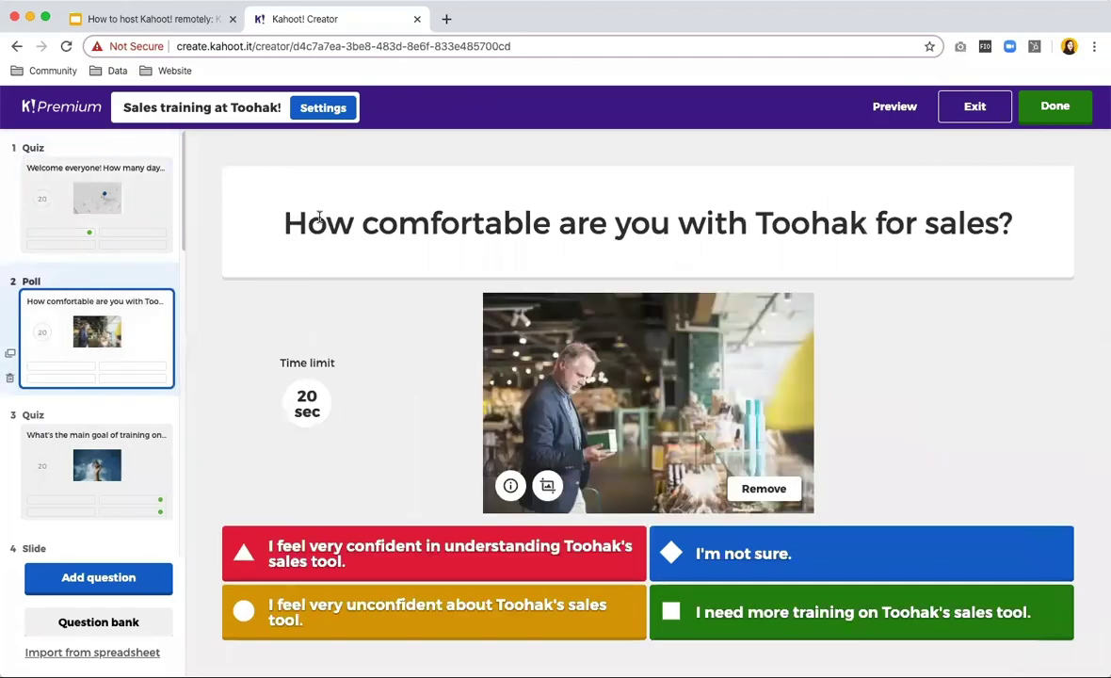
pyautogui.click(281, 222)
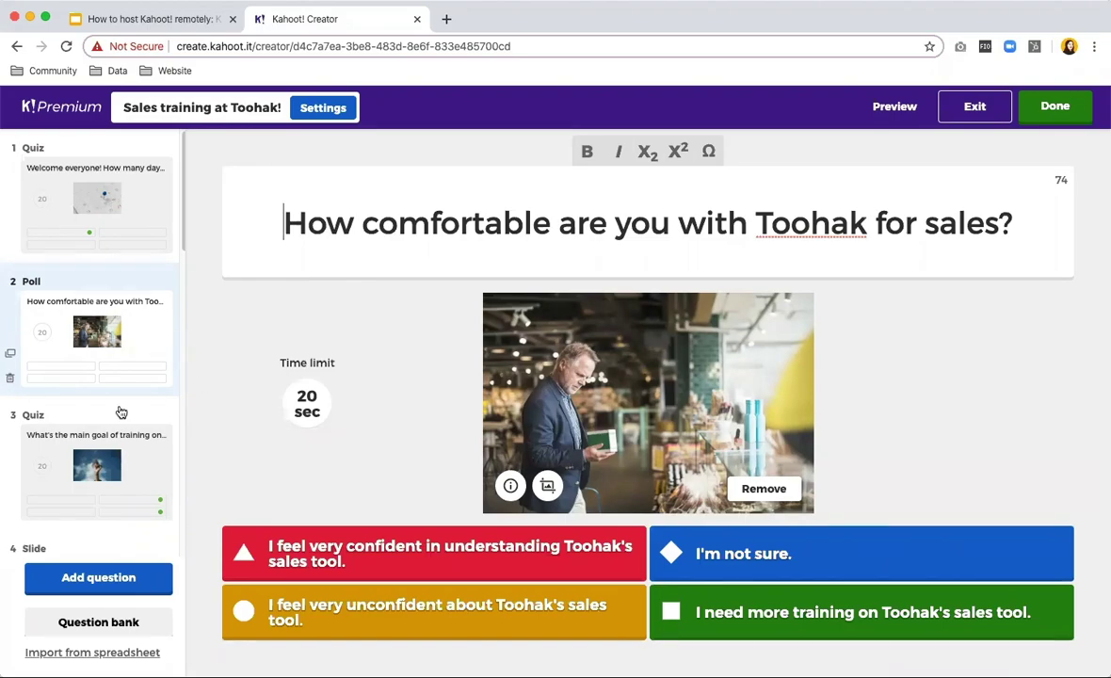
pyautogui.scroll(-5, 108, 405)
pyautogui.click(93, 345)
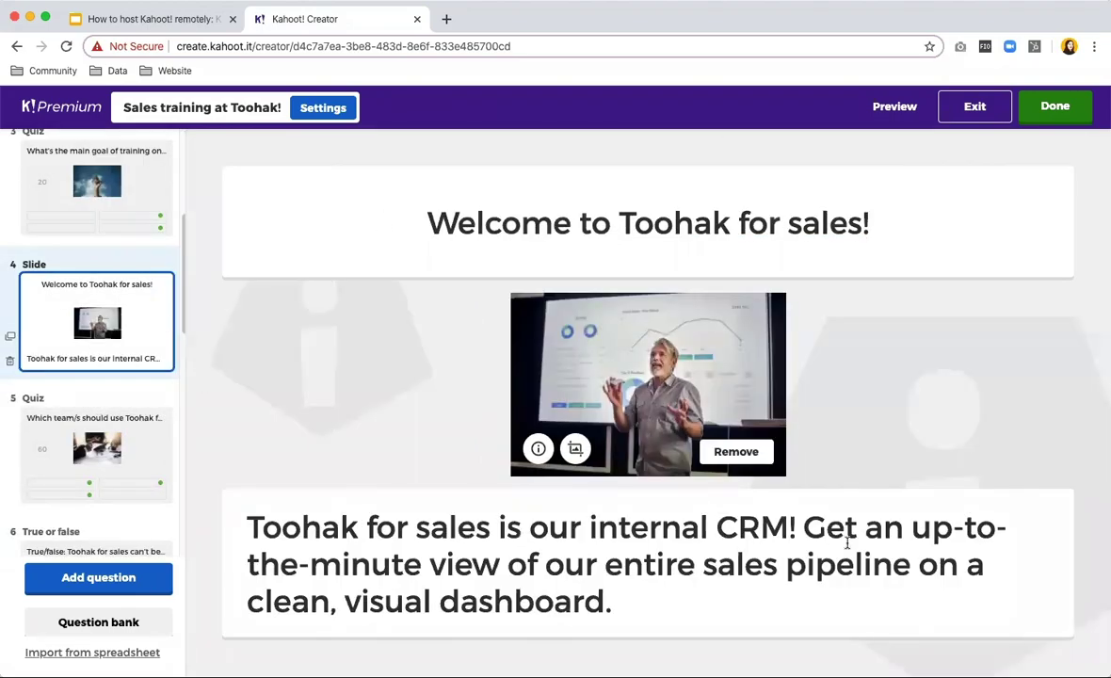
pyautogui.scroll(-4, 94, 395)
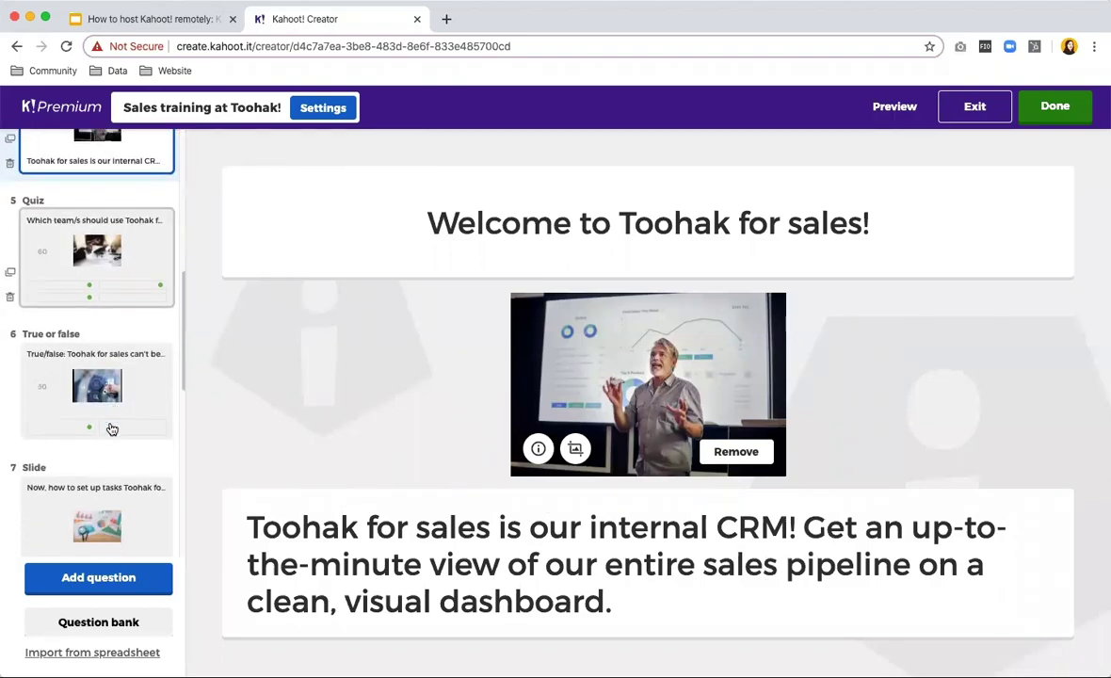
pyautogui.click(80, 511)
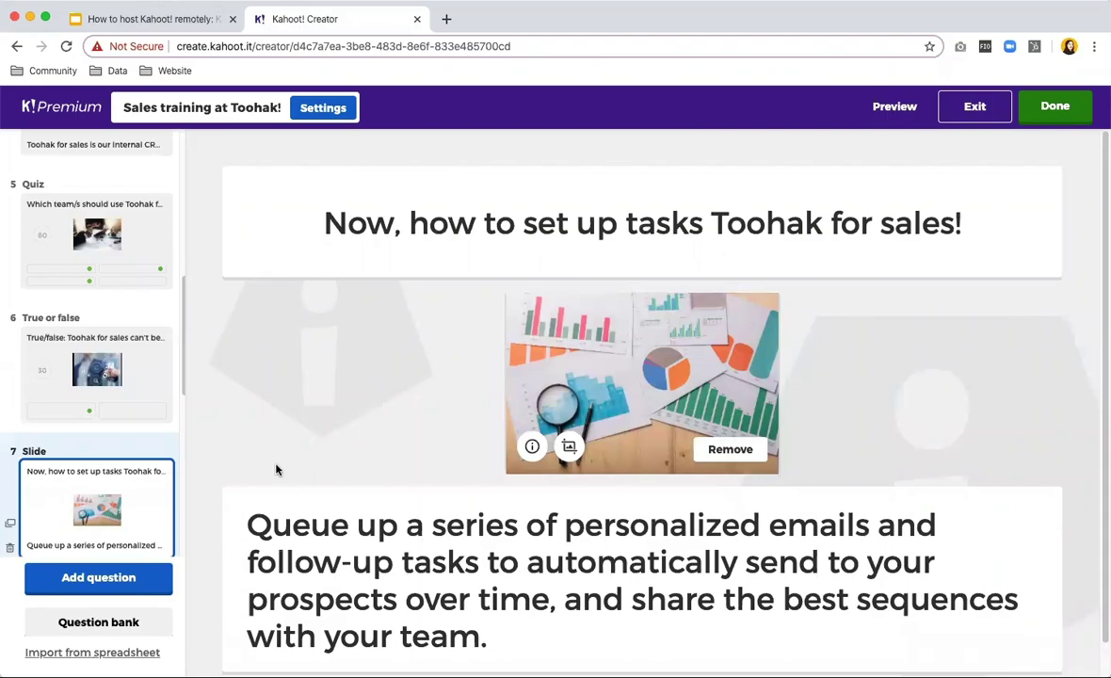
pyautogui.scroll(-3, 111, 475)
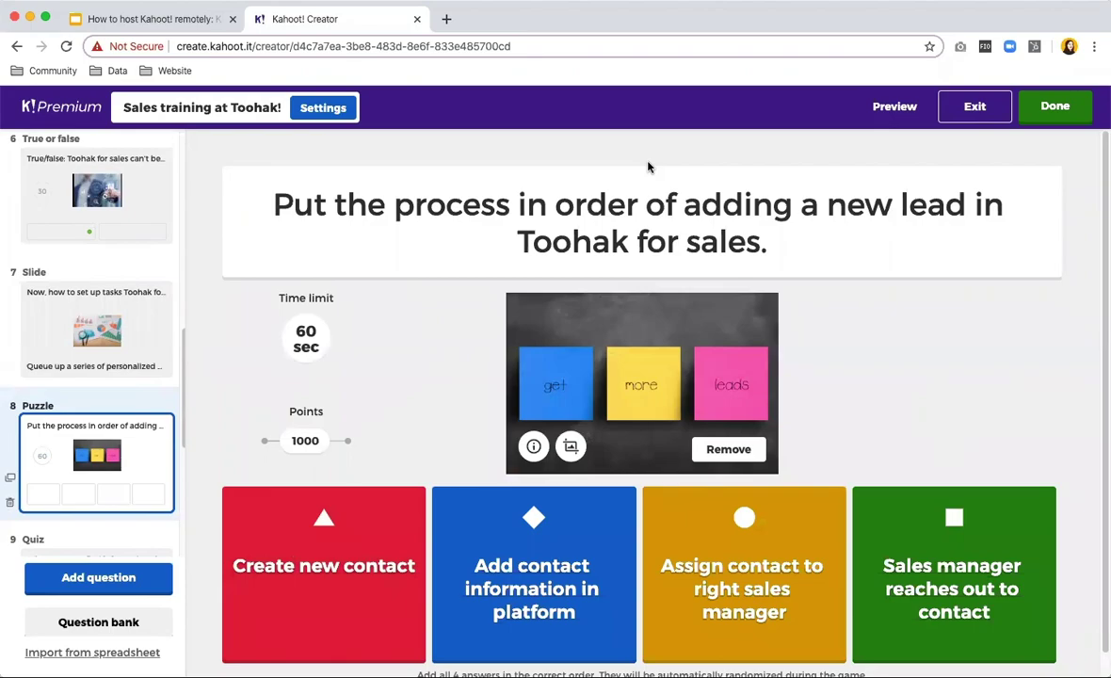
pyautogui.scroll(-5, 95, 450)
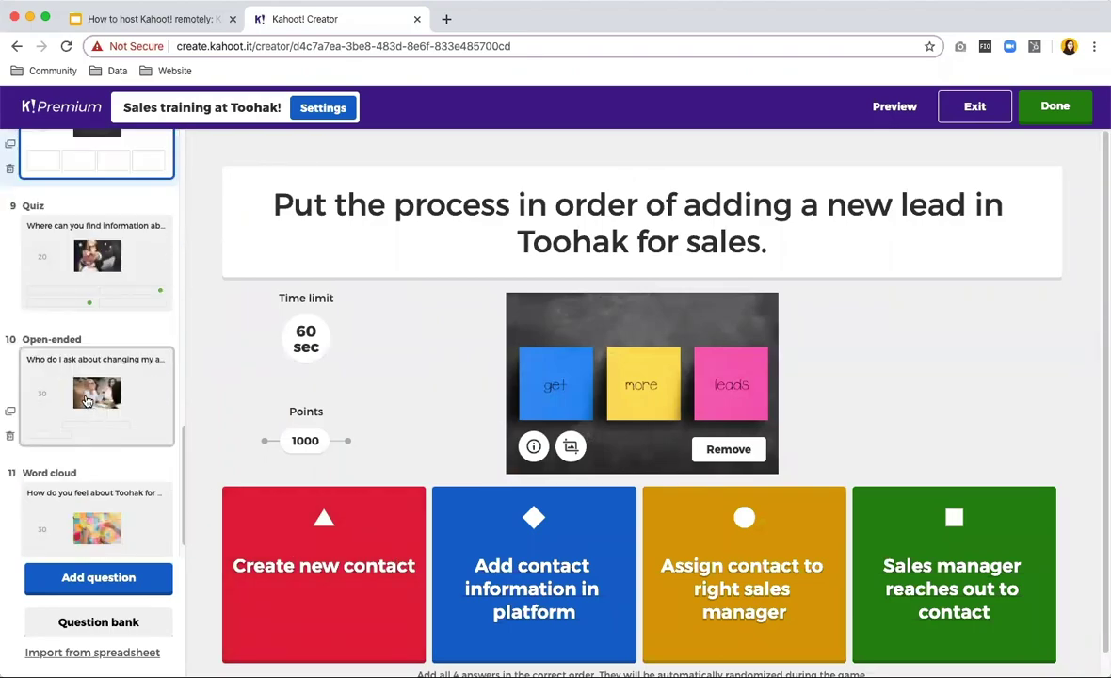
# Give open-ended question 10 two extra empty accepted-answer slots and select the Manager answer.
pyautogui.click(82, 375)
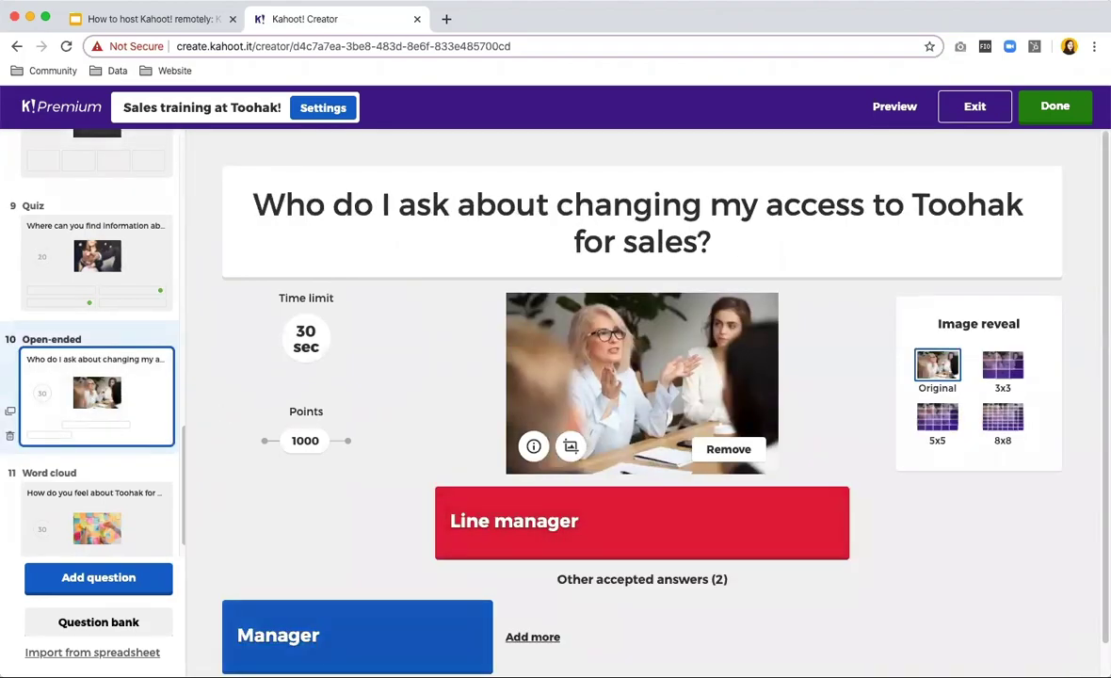
pyautogui.click(556, 640)
pyautogui.click(812, 635)
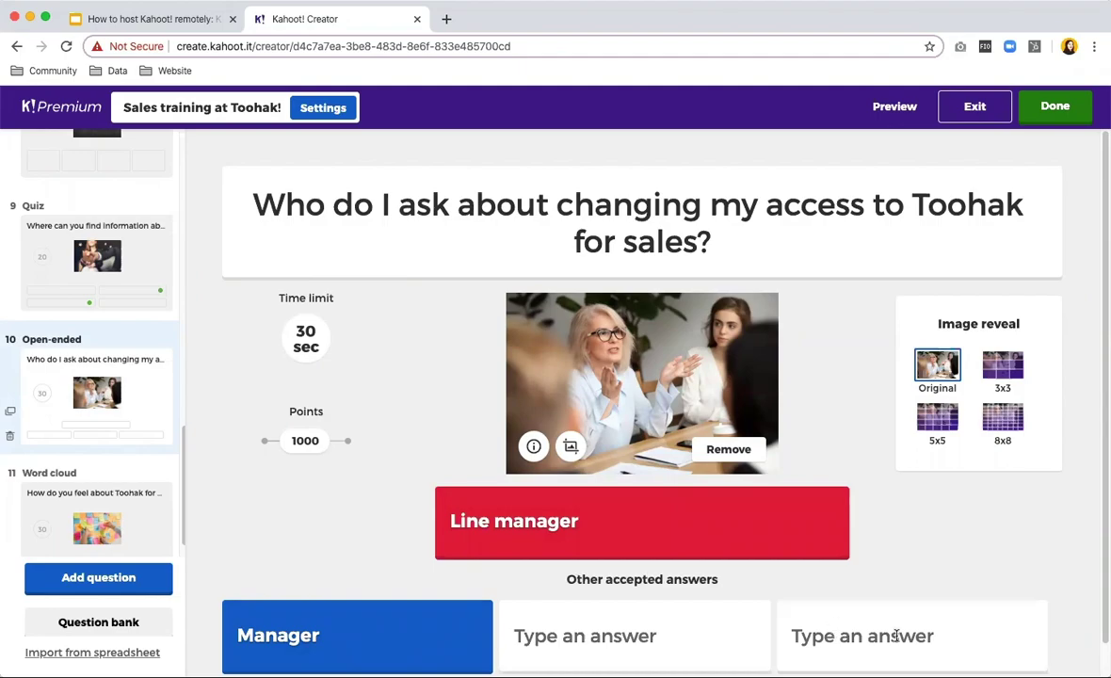
pyautogui.click(243, 632)
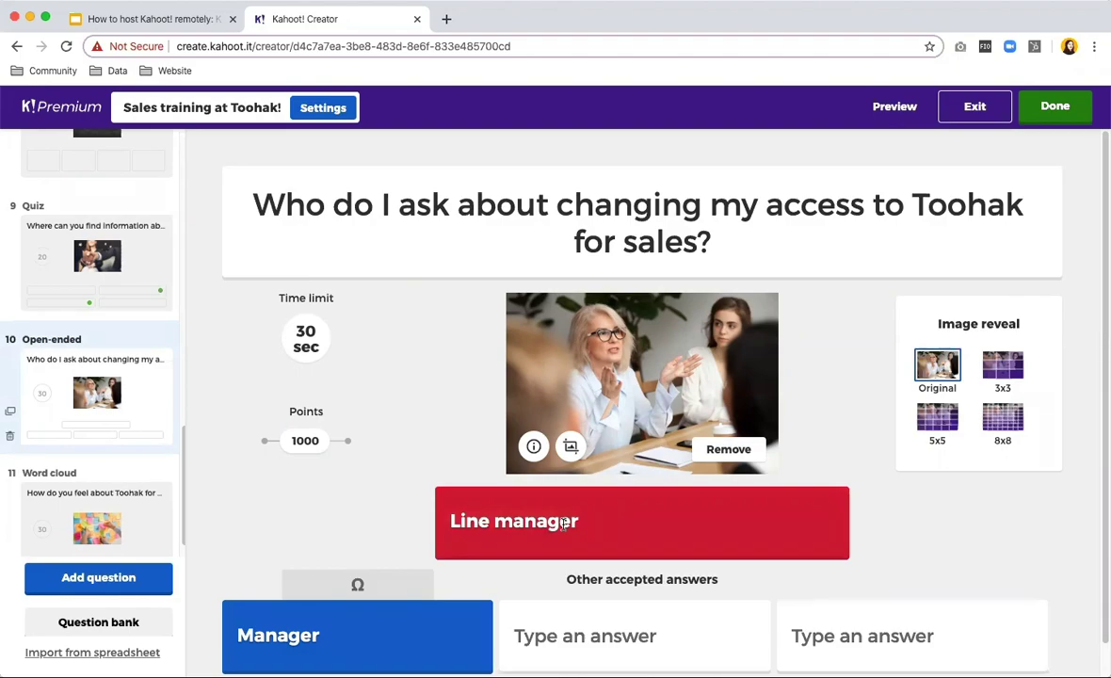
# Bring up Word cloud question 11, 'How do you feel about Toohak for Sales now?', and select its title.
pyautogui.scroll(-1, 144, 505)
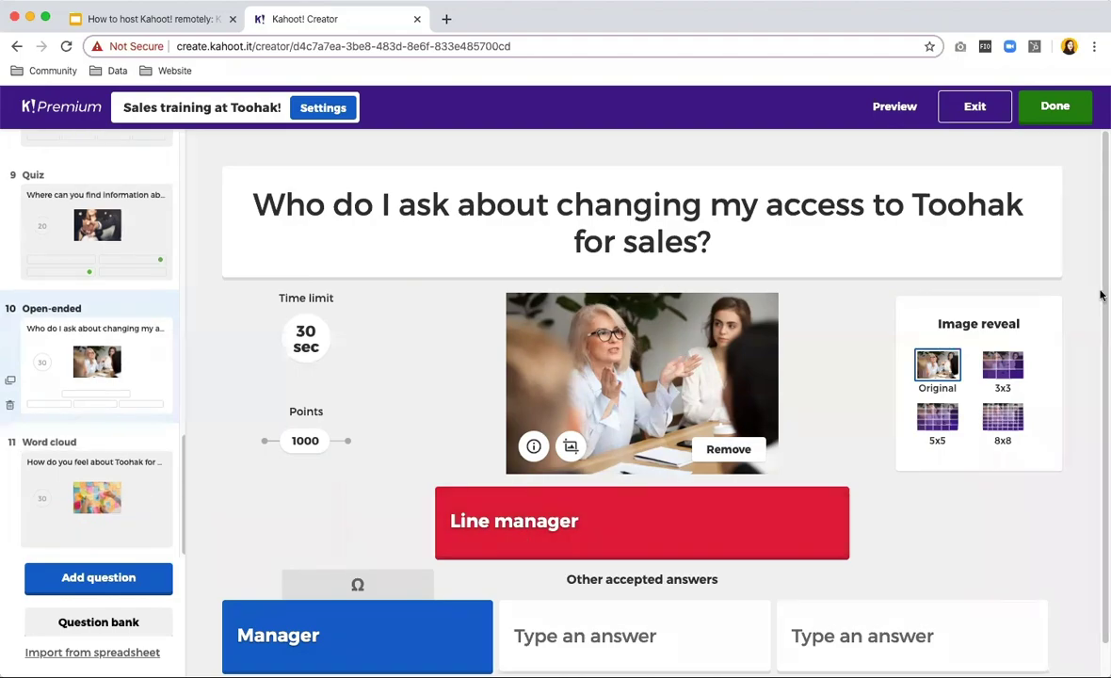
pyautogui.click(104, 481)
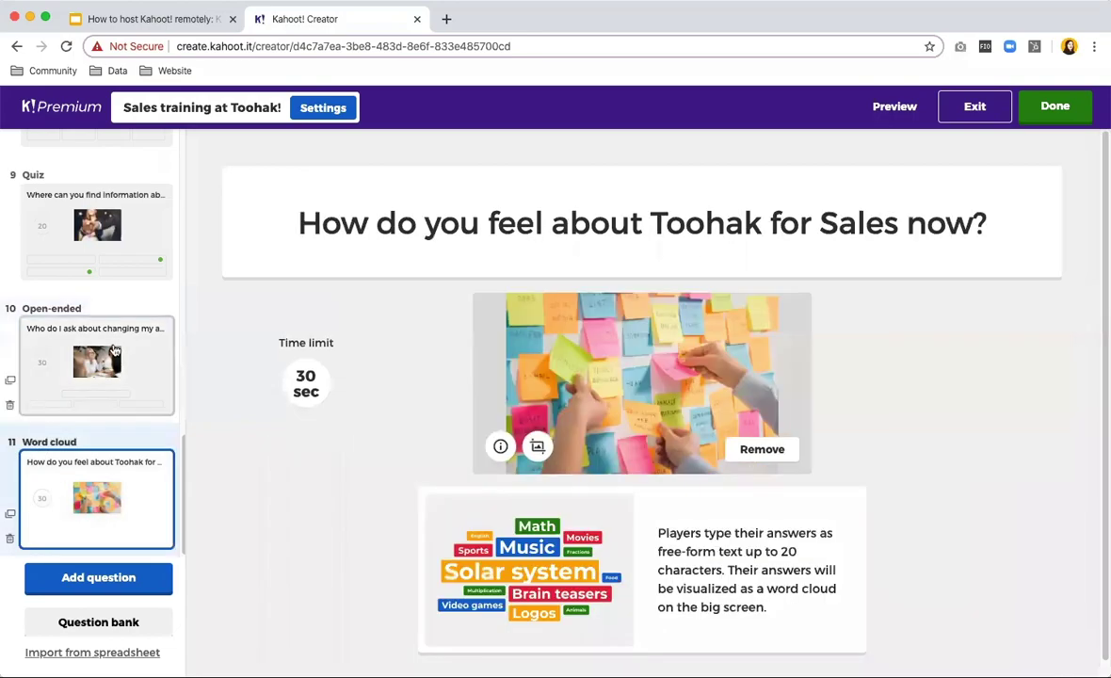
pyautogui.click(296, 205)
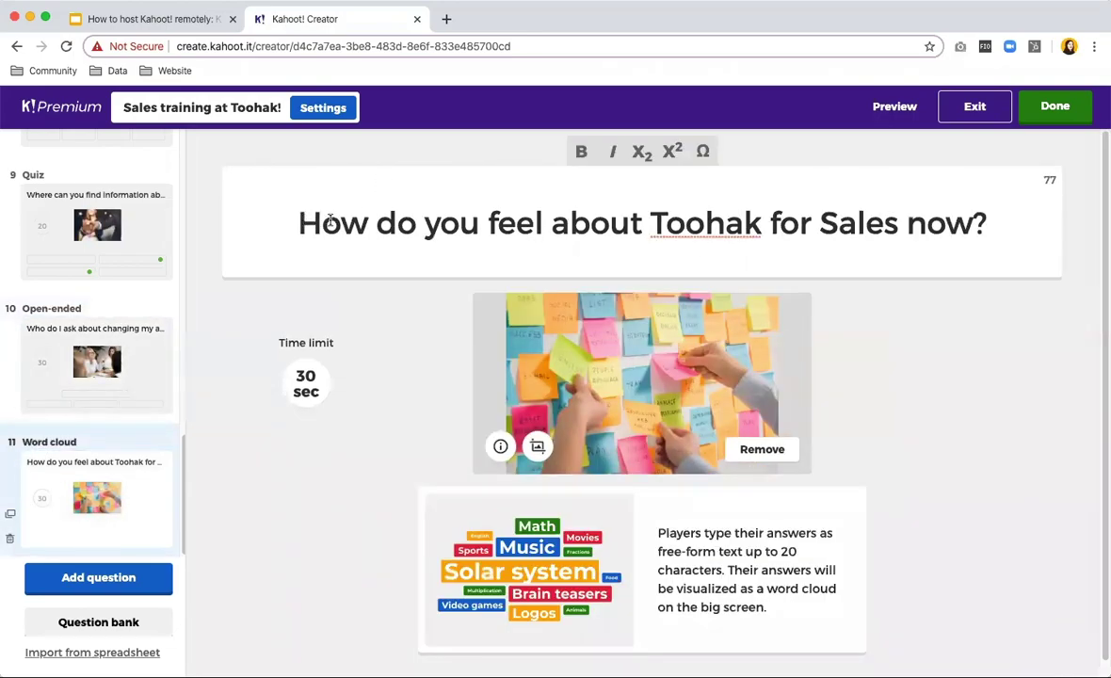
pyautogui.scroll(4, 83, 426)
pyautogui.scroll(10, 83, 426)
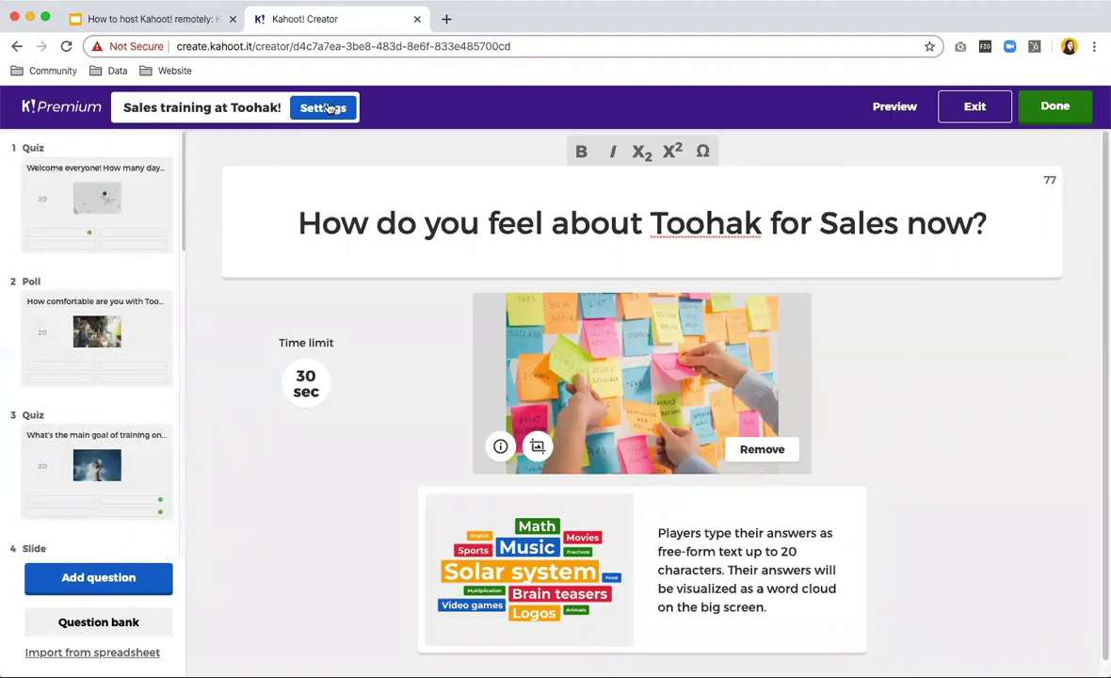
# Exit the editor and open the Host Live setup for 'Sales training at Toohak!' from the team list.
pyautogui.click(975, 111)
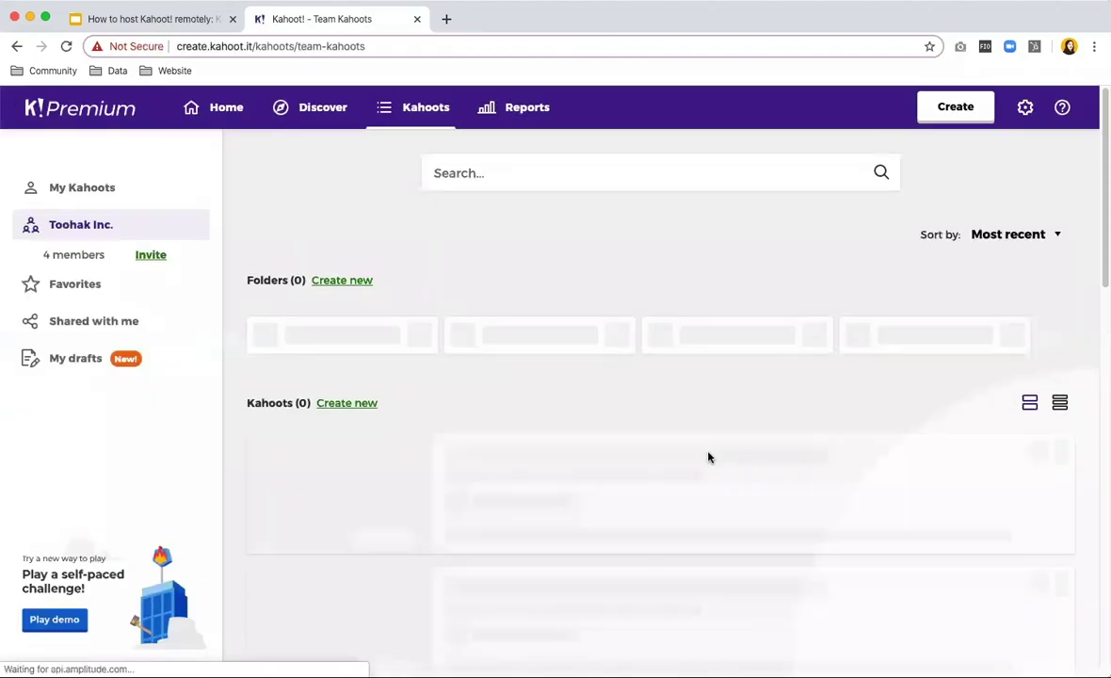
pyautogui.scroll(-3, 776, 402)
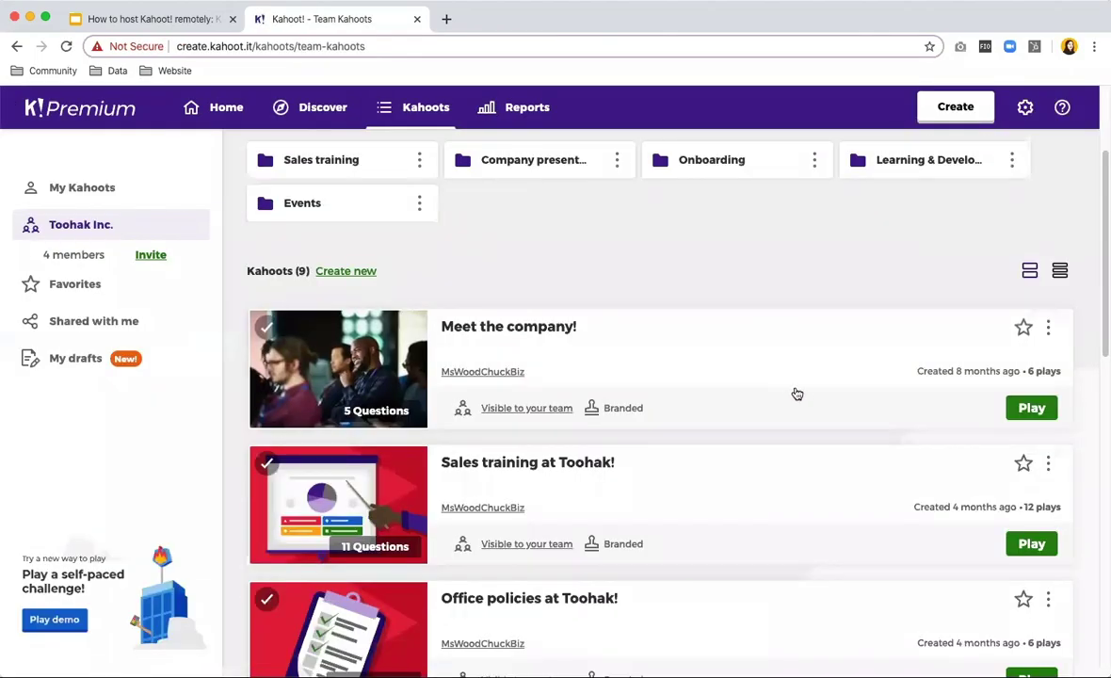
pyautogui.scroll(-1, 805, 395)
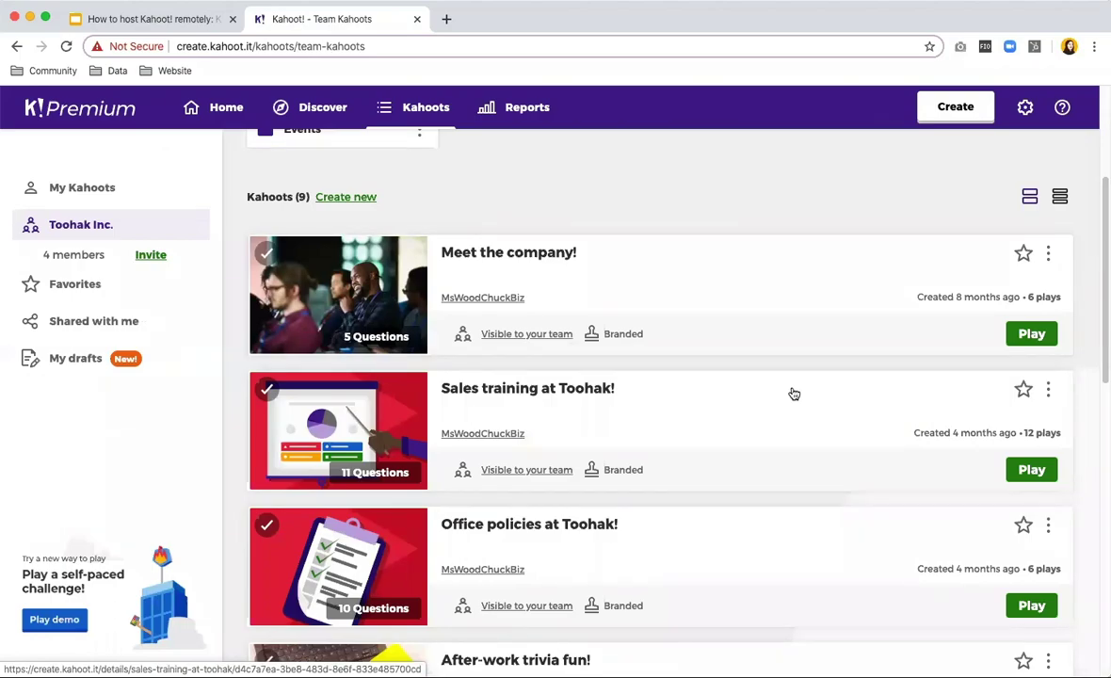
pyautogui.click(1029, 471)
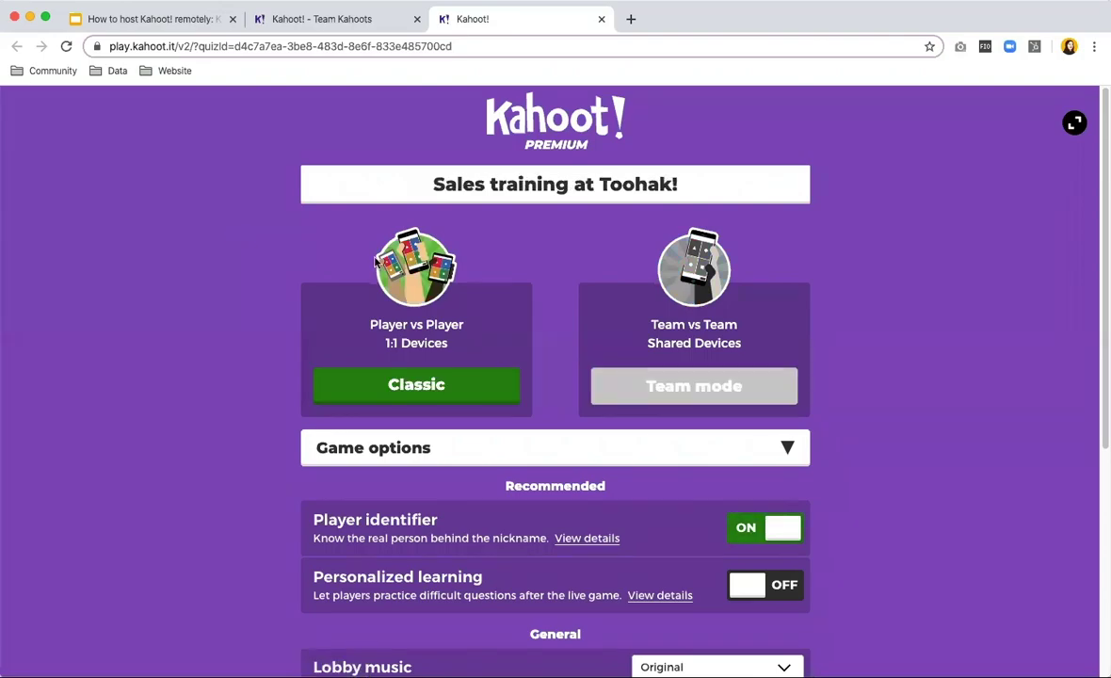
# Host a Classic game lobby and leave its lobby music muted.
pyautogui.click(419, 388)
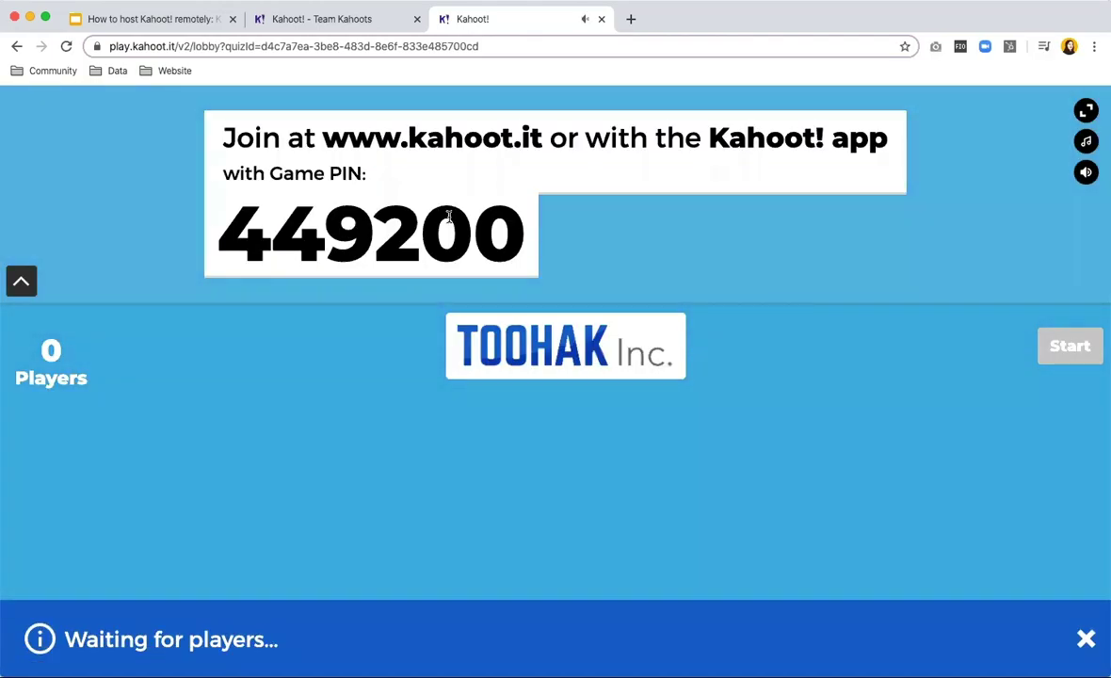
pyautogui.click(1086, 173)
pyautogui.click(1086, 173)
pyautogui.click(1086, 173)
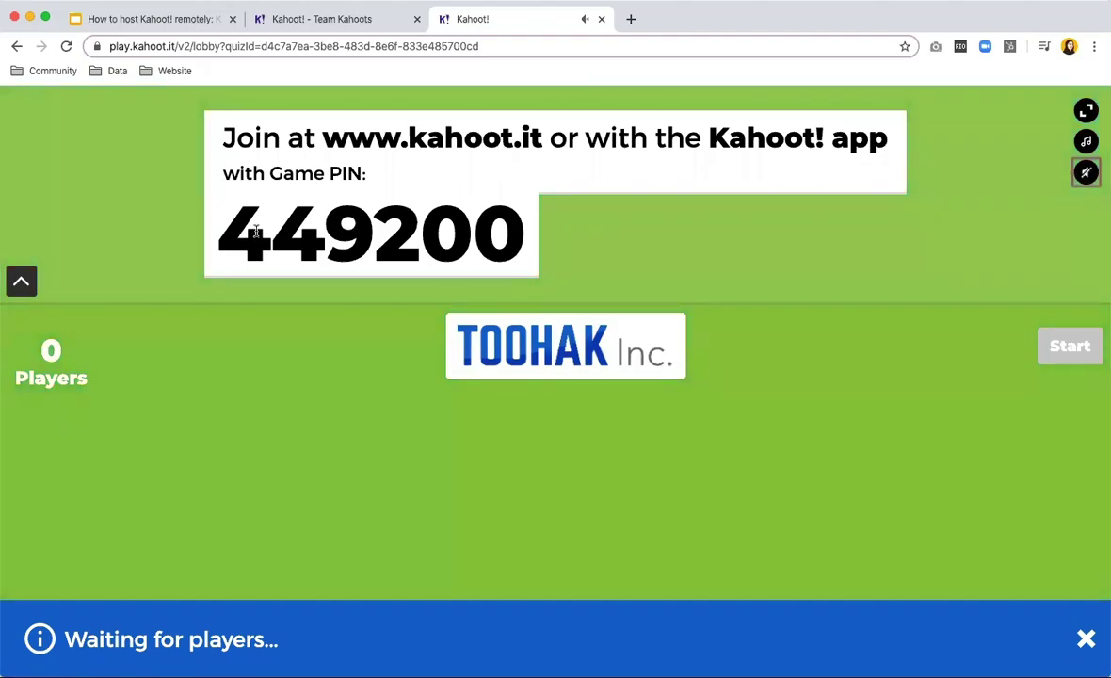
pyautogui.moveTo(309, 139); pyautogui.dragTo(519, 139)
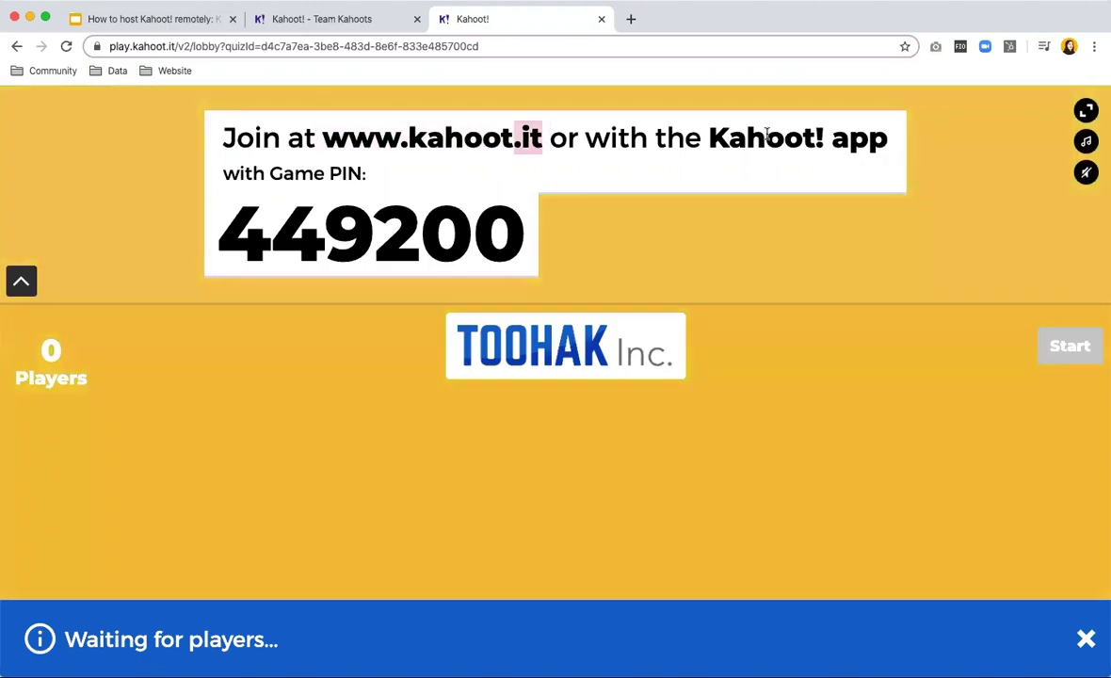
pyautogui.click(519, 219)
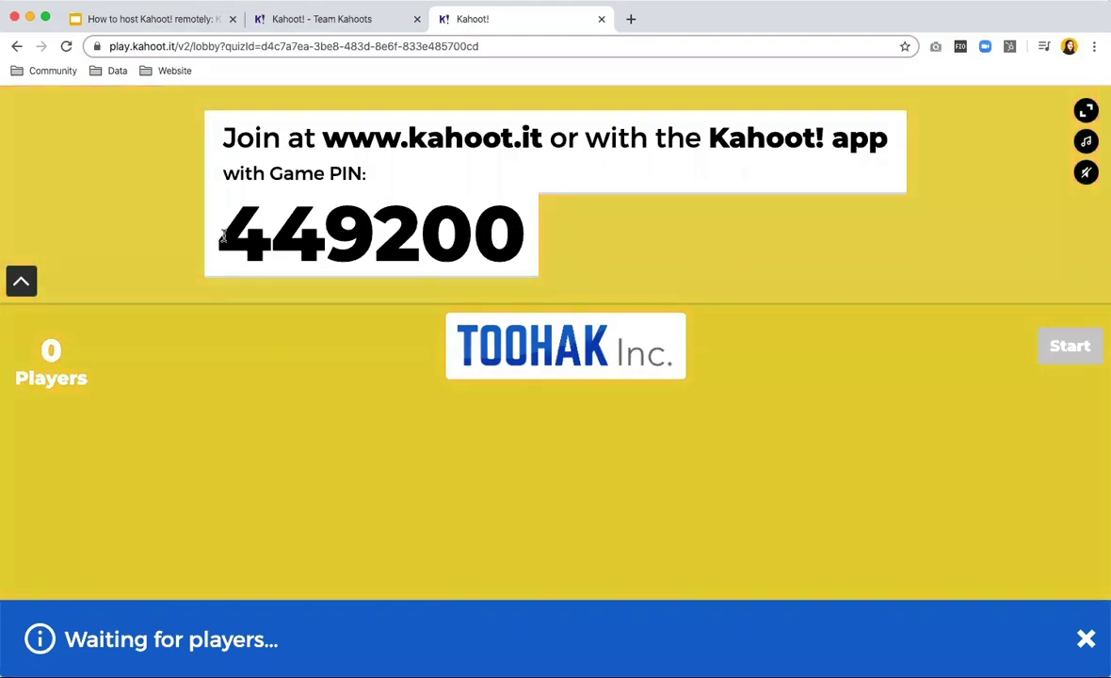
pyautogui.click(379, 22)
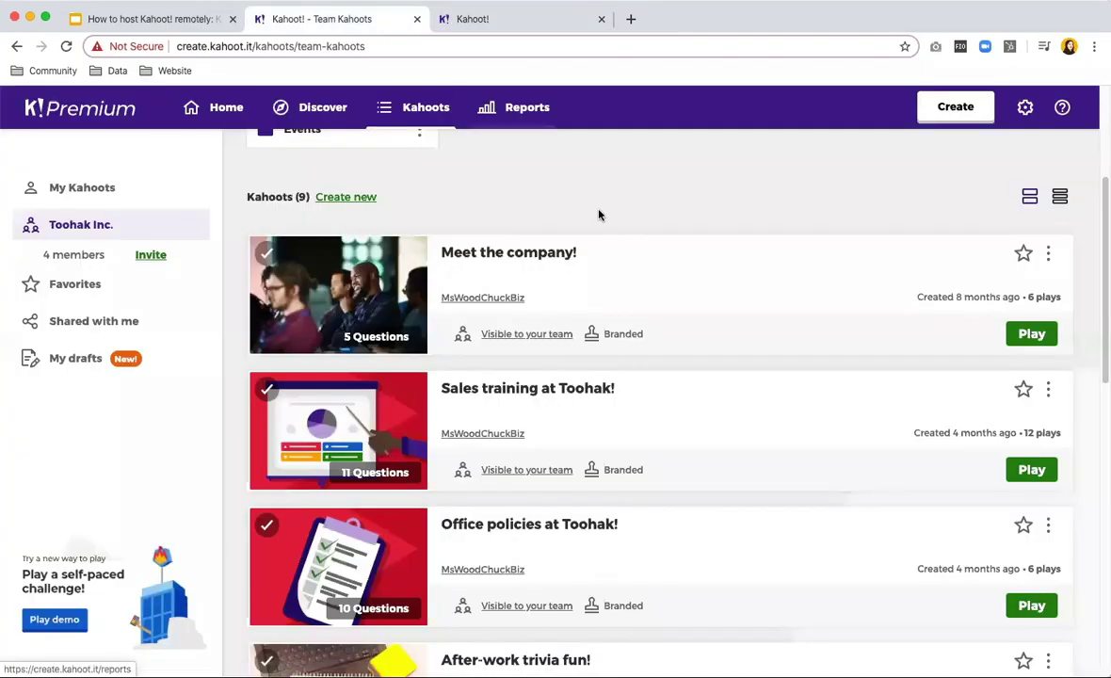
# Create a new challenge of the kahoot due Tue 14 Apr at 5:00 PM with Player identifier on.
pyautogui.click(1031, 470)
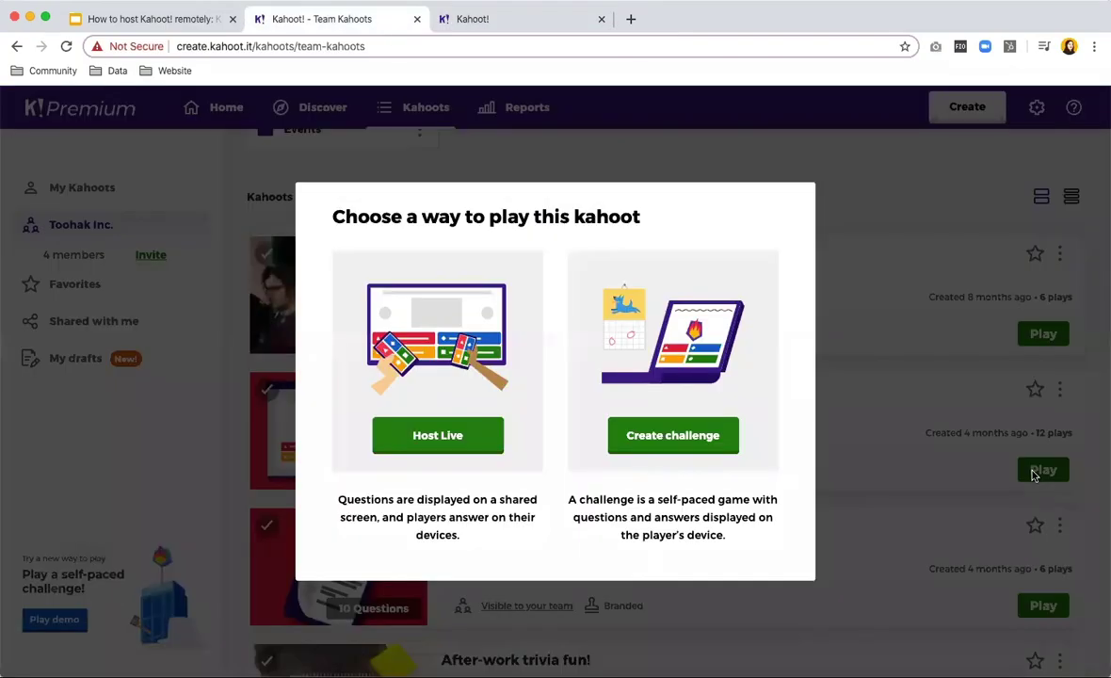
pyautogui.click(672, 442)
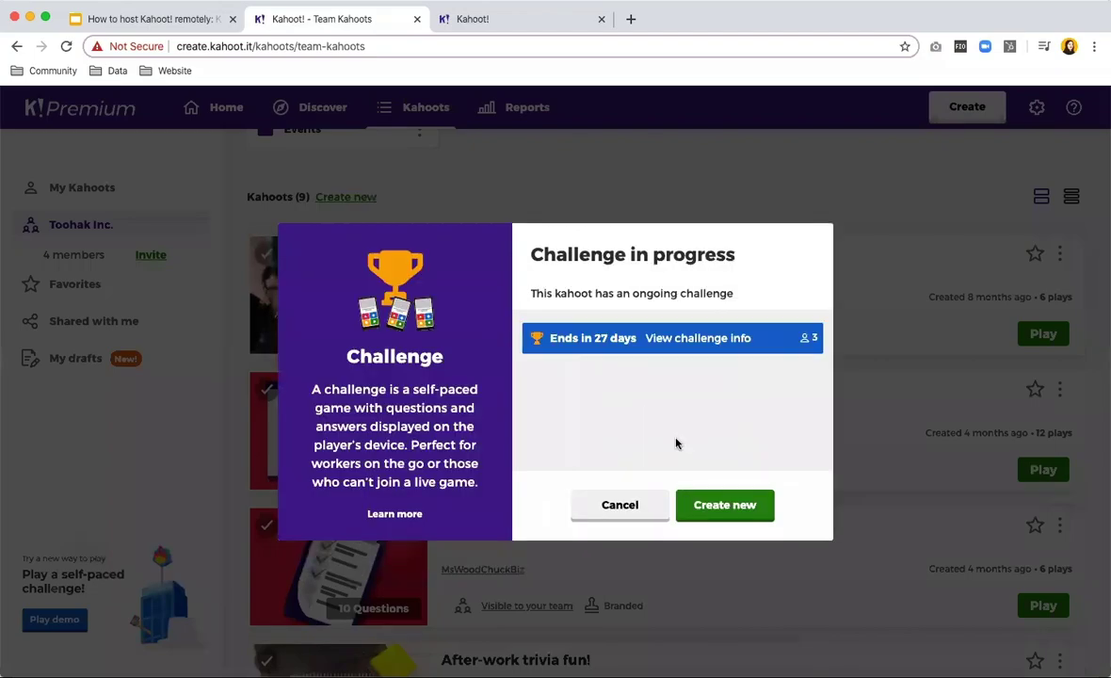
pyautogui.click(733, 510)
pyautogui.click(567, 272)
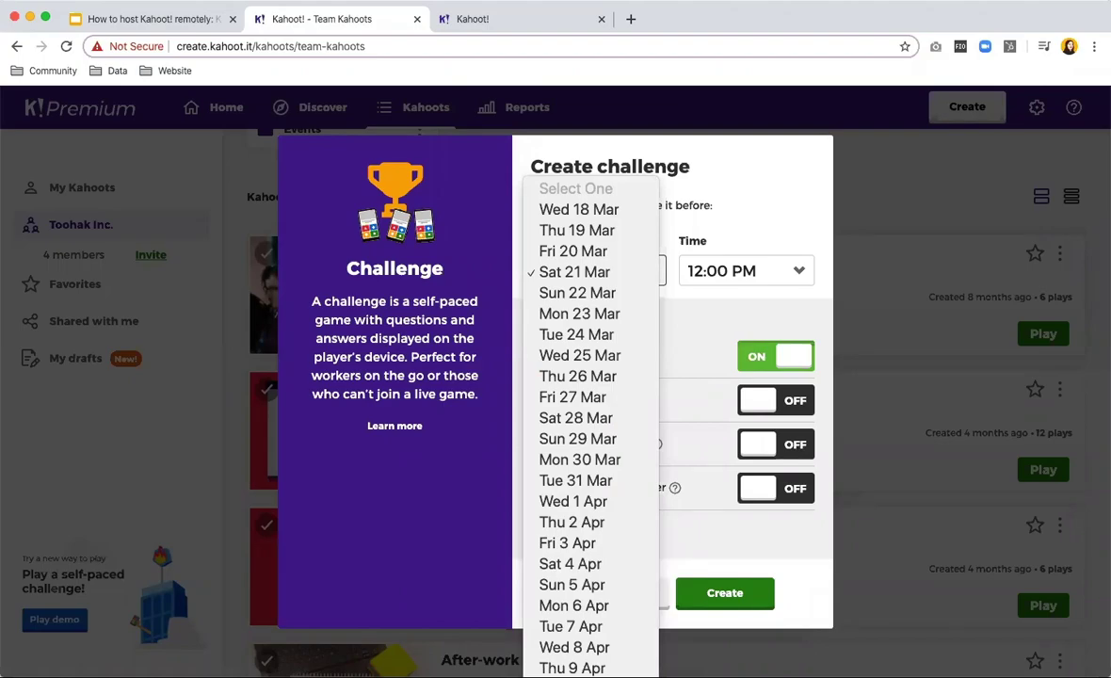
pyautogui.click(571, 659)
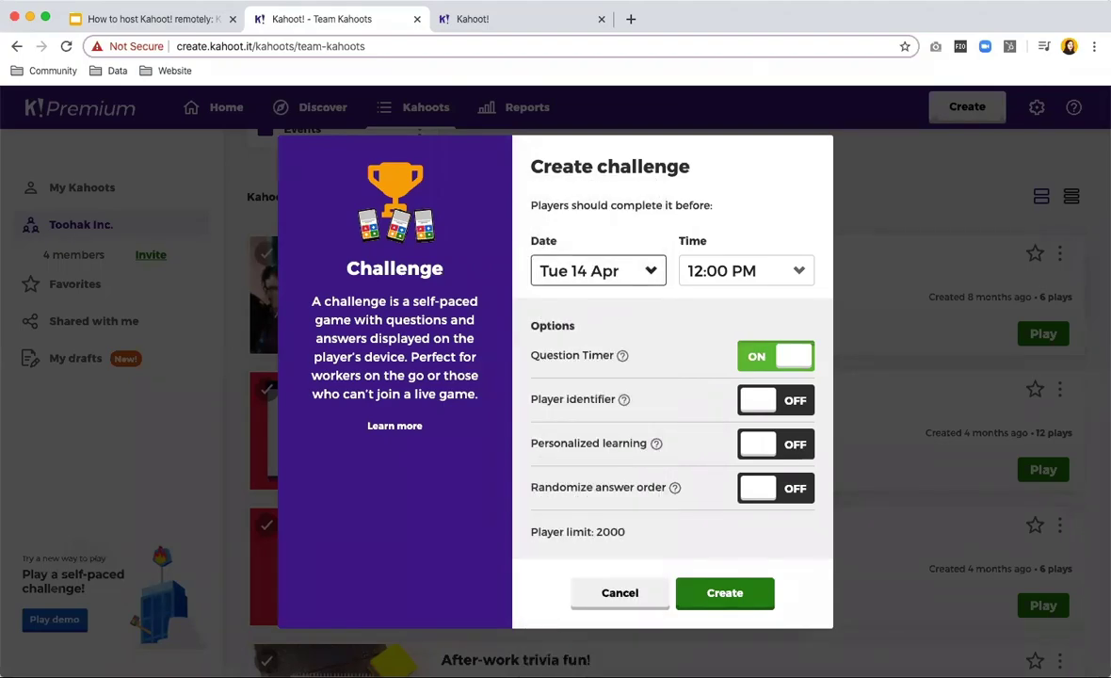
pyautogui.click(734, 273)
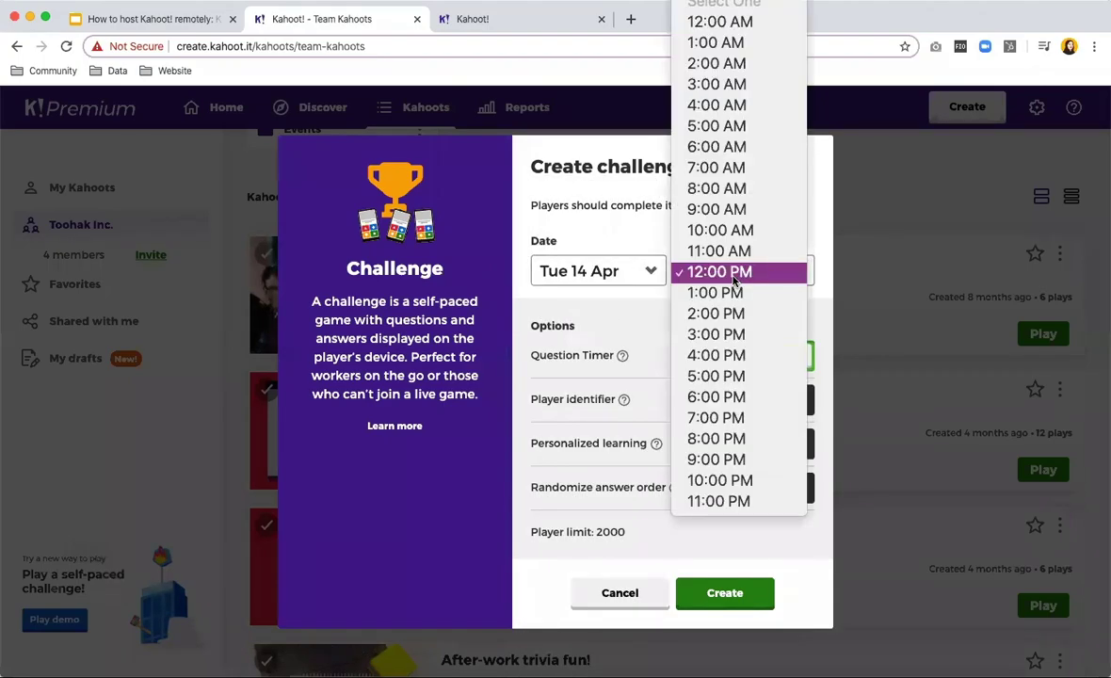
pyautogui.click(724, 376)
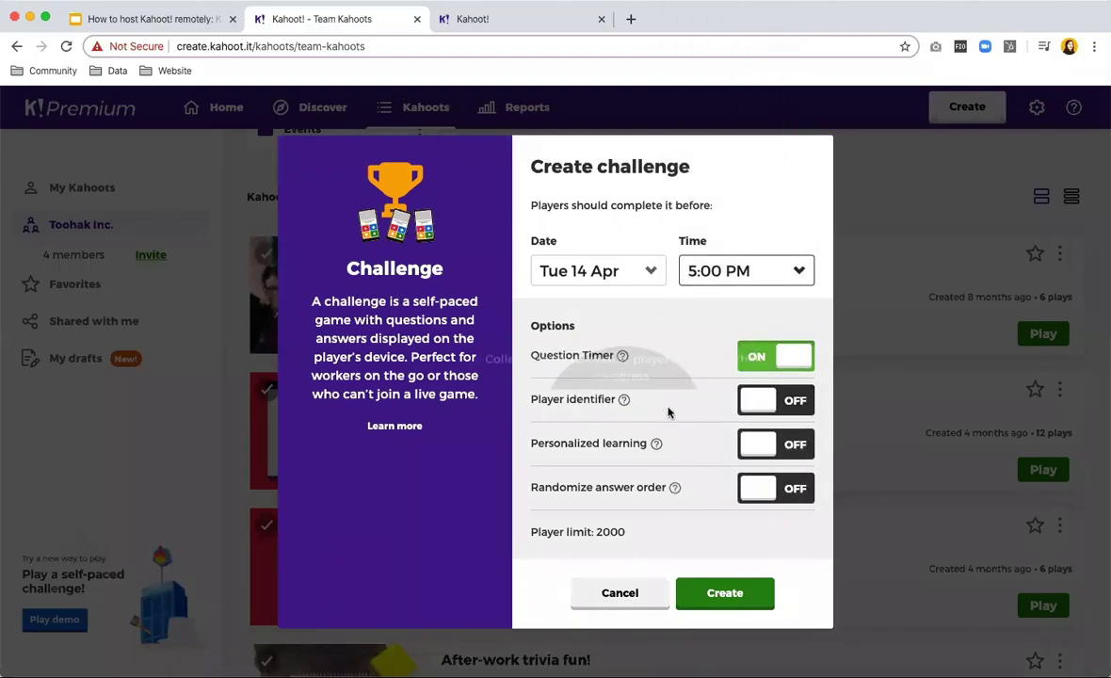
pyautogui.click(787, 404)
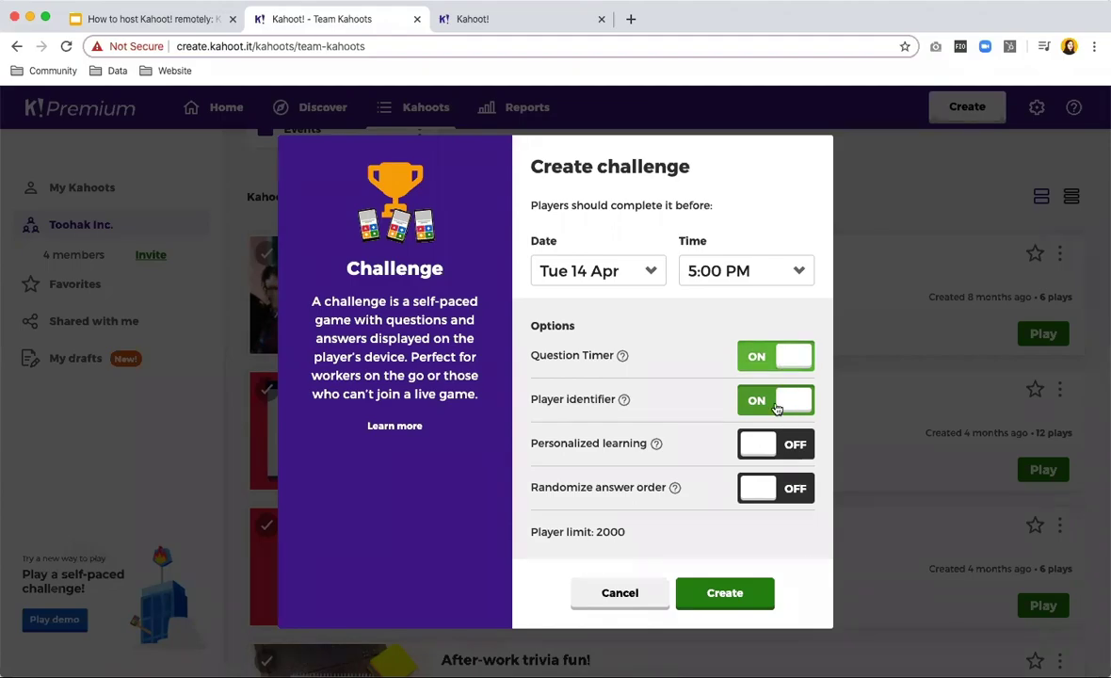
pyautogui.click(733, 591)
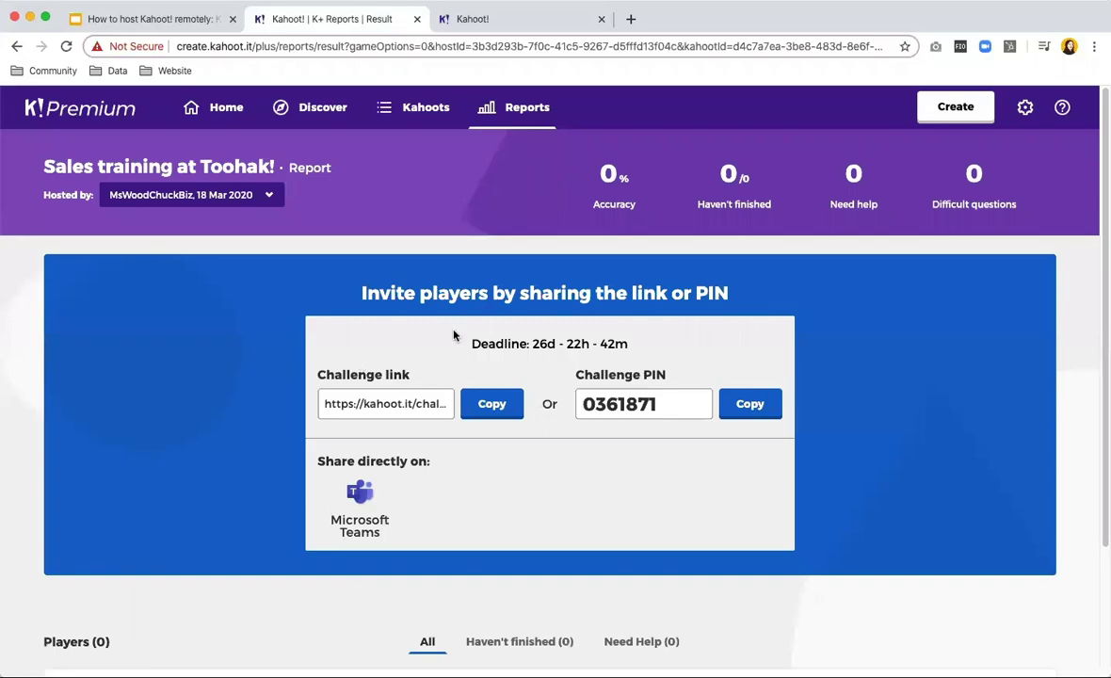
# Copy the challenge link from the report page and open it in a new tab.
pyautogui.moveTo(468, 338); pyautogui.dragTo(697, 349)
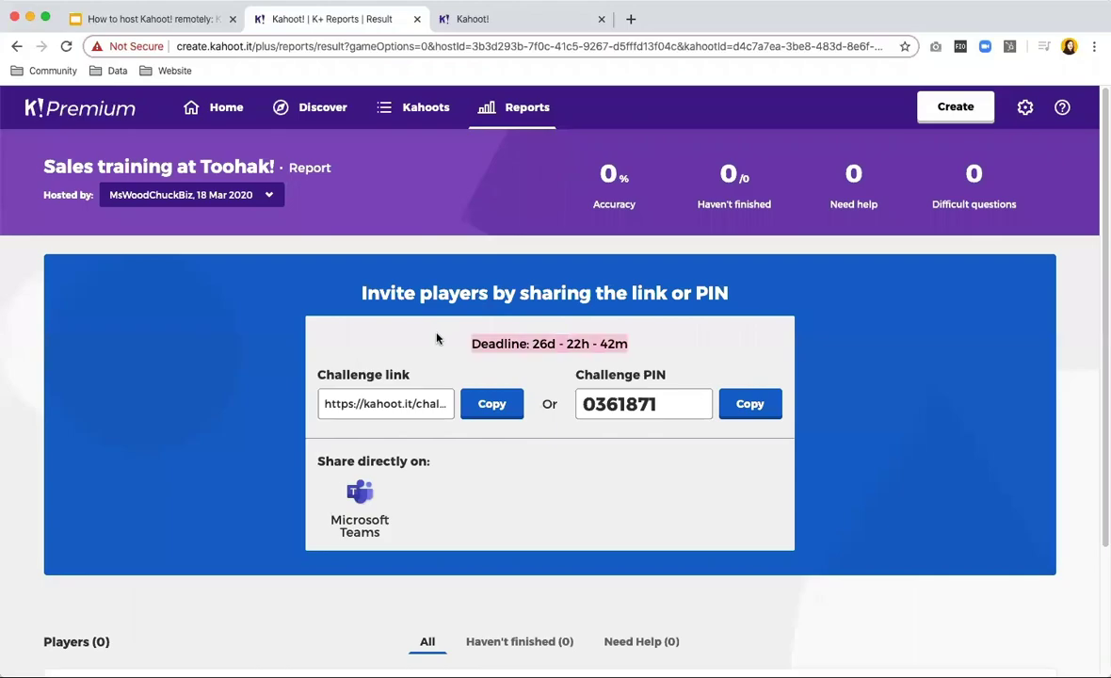
pyautogui.click(490, 403)
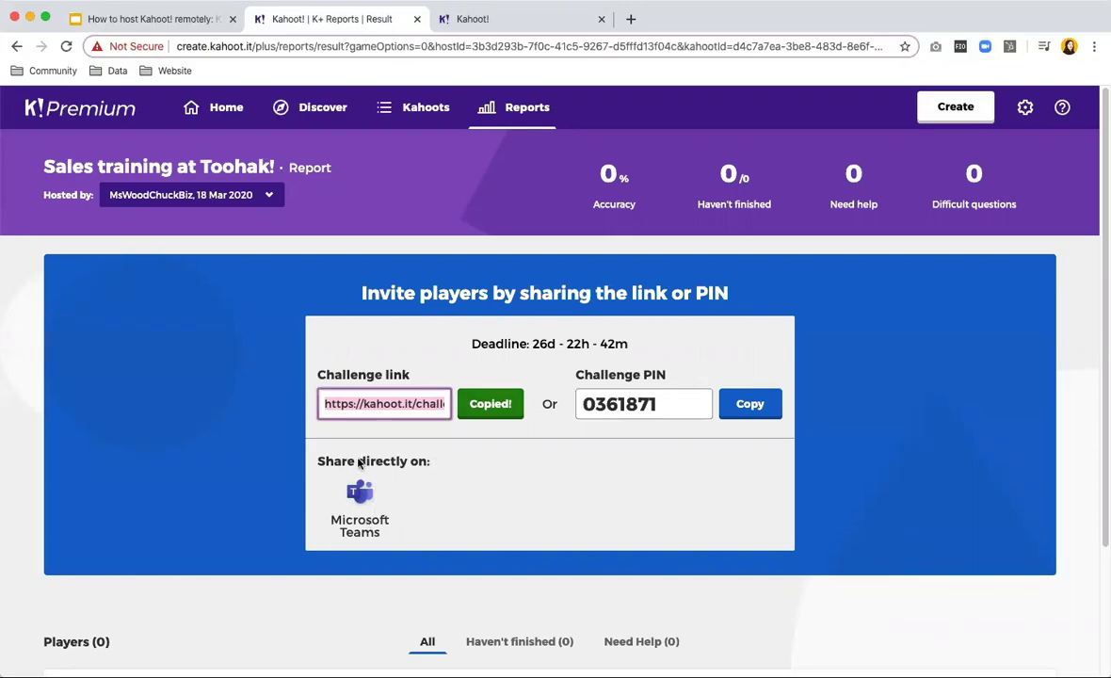
pyautogui.click(630, 18)
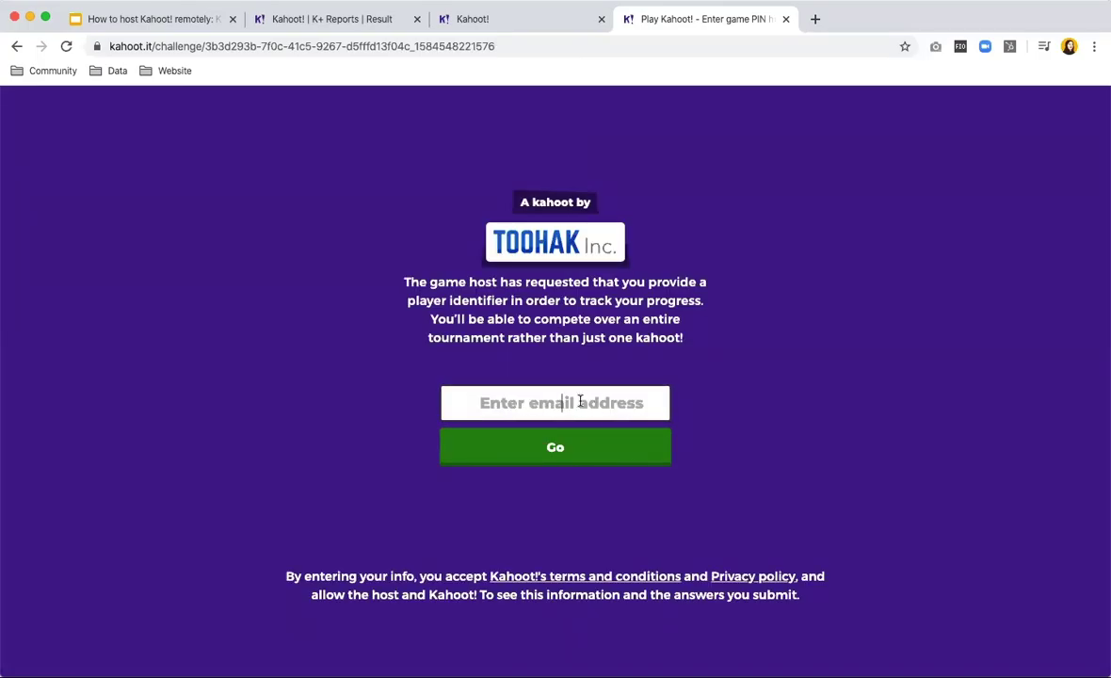
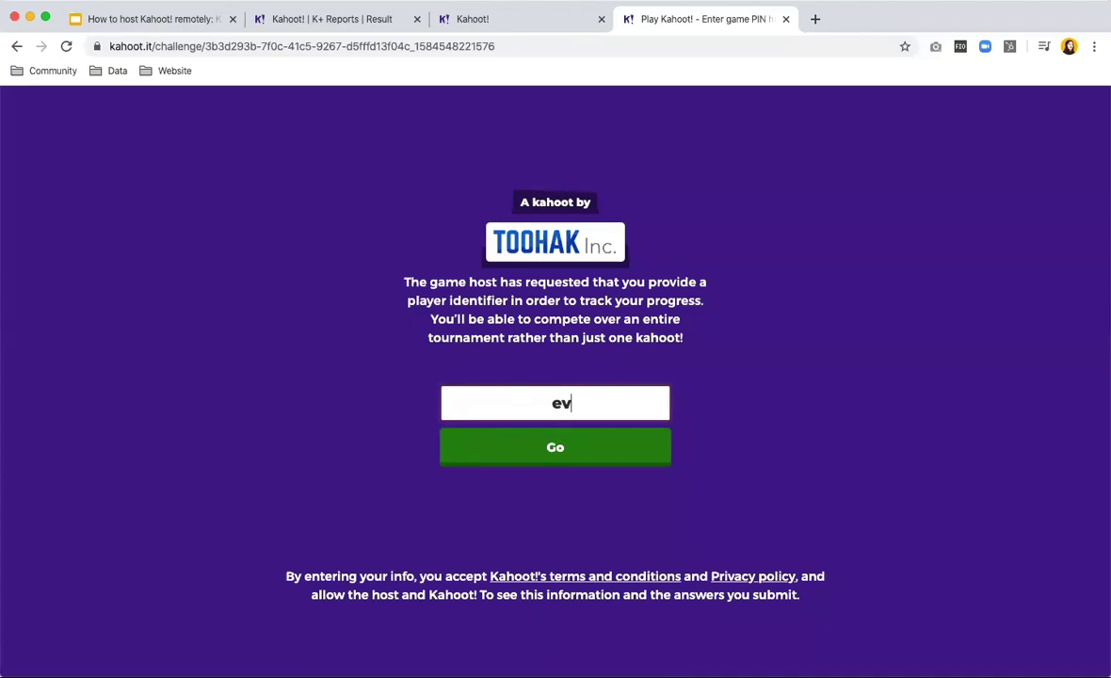
# Join the challenge as a test player using an e-mail address and a suggested nickname.
pyautogui.moveTo(455, 391); pyautogui.dragTo(715, 398)
pyautogui.click(660, 396)
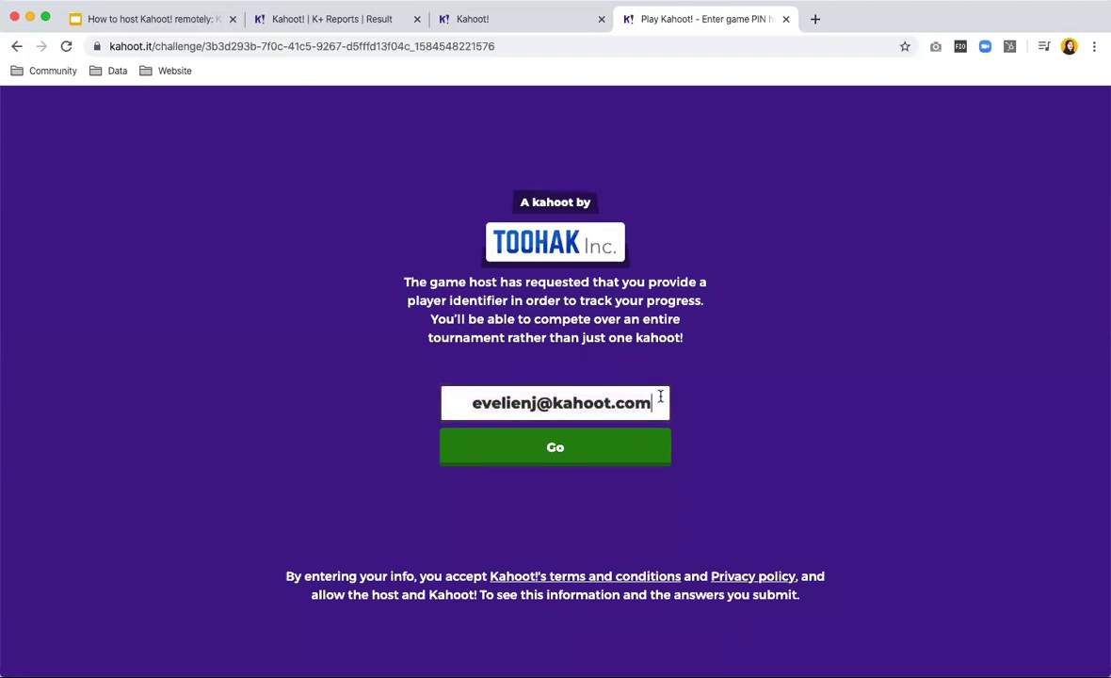
pyautogui.click(591, 456)
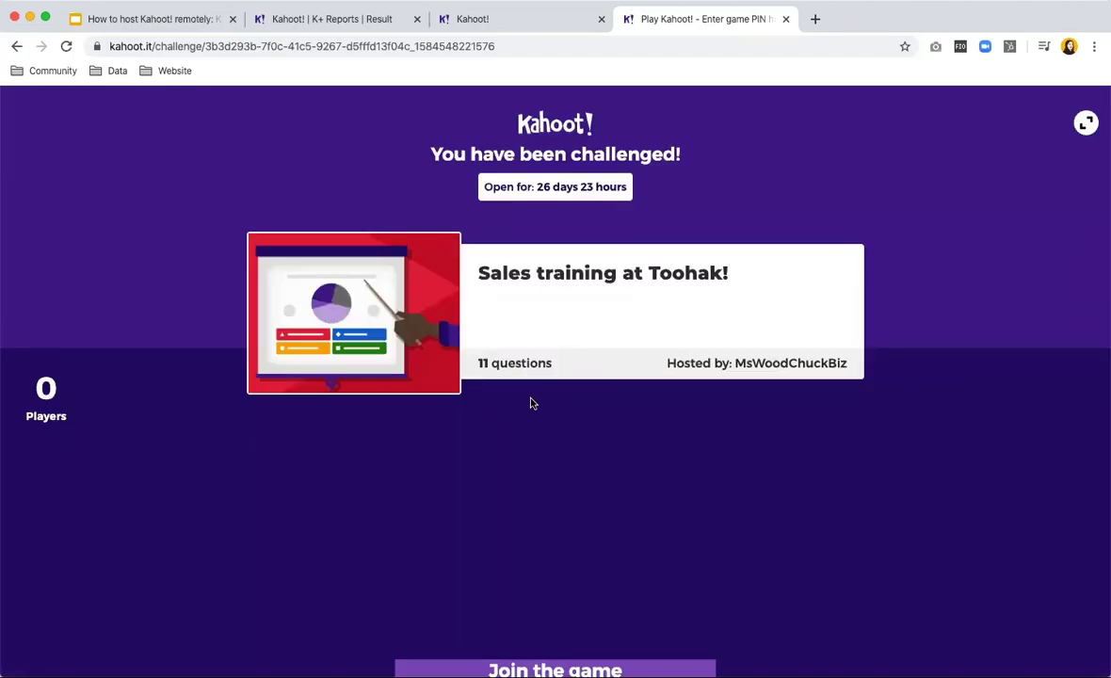
pyautogui.click(527, 602)
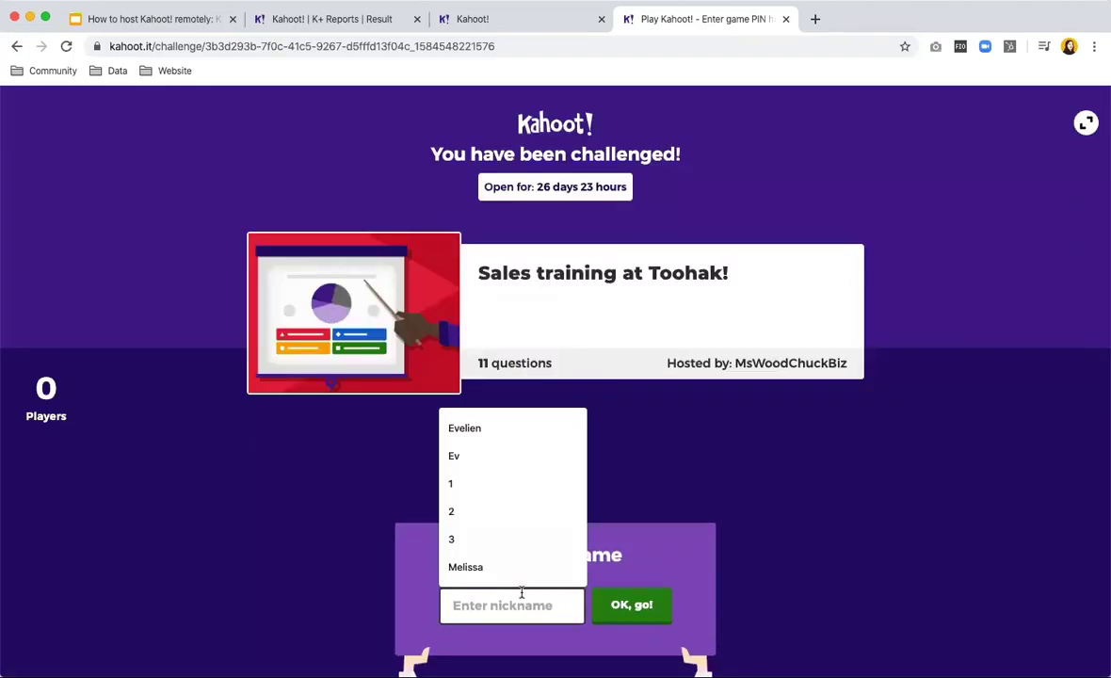
pyautogui.click(511, 426)
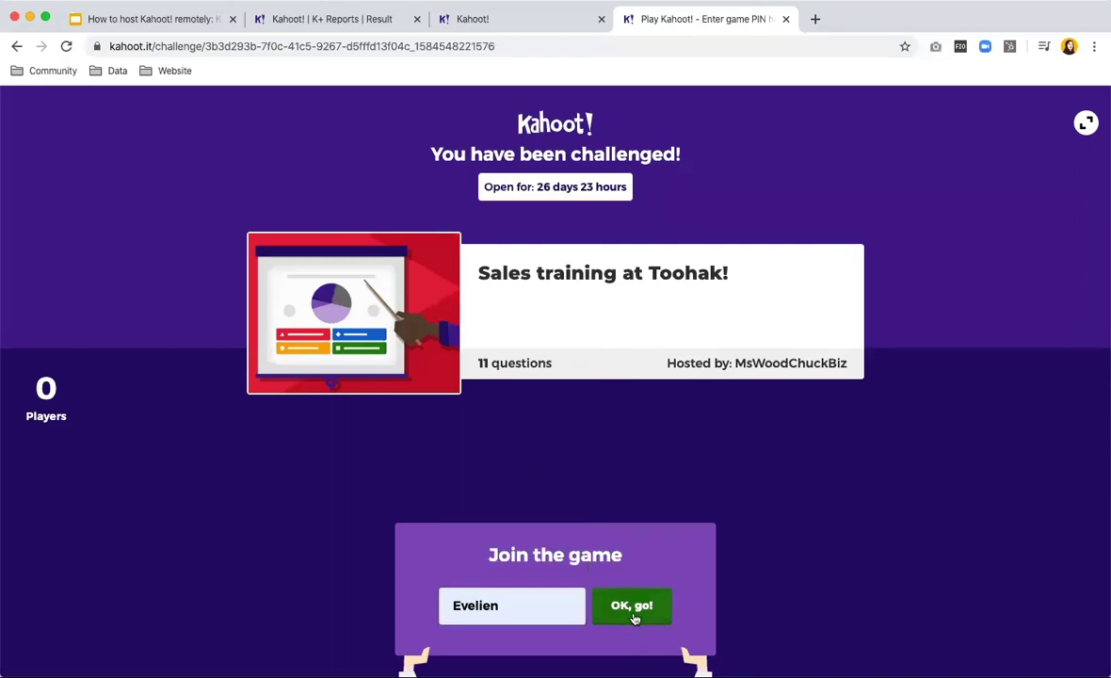
pyautogui.click(632, 615)
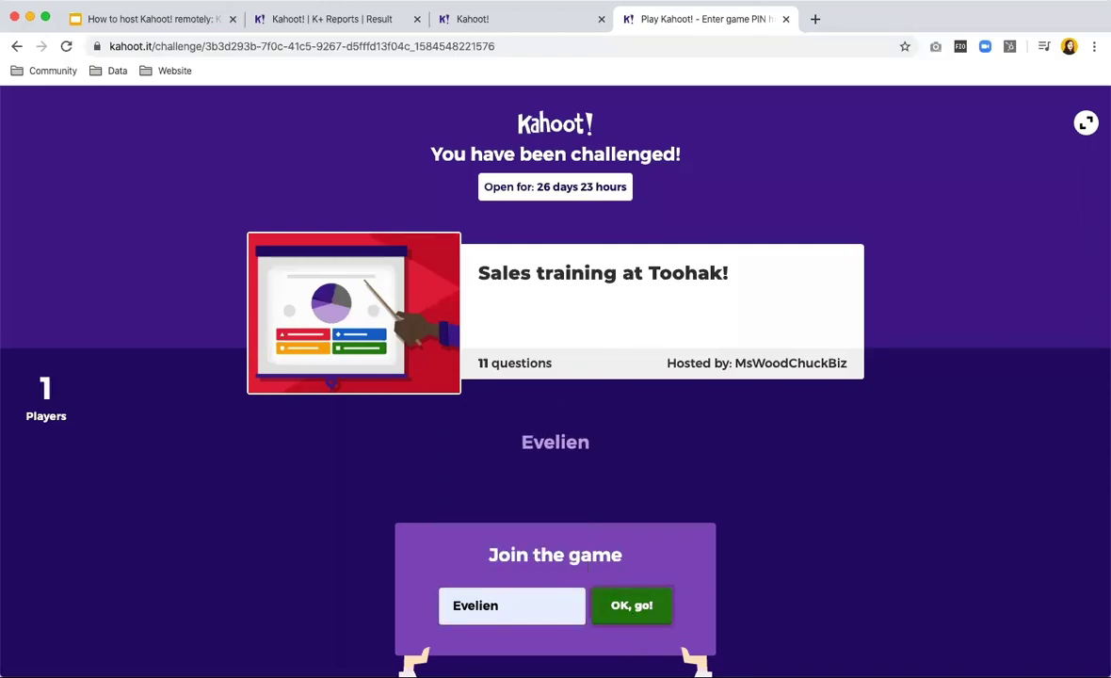
pyautogui.click(640, 605)
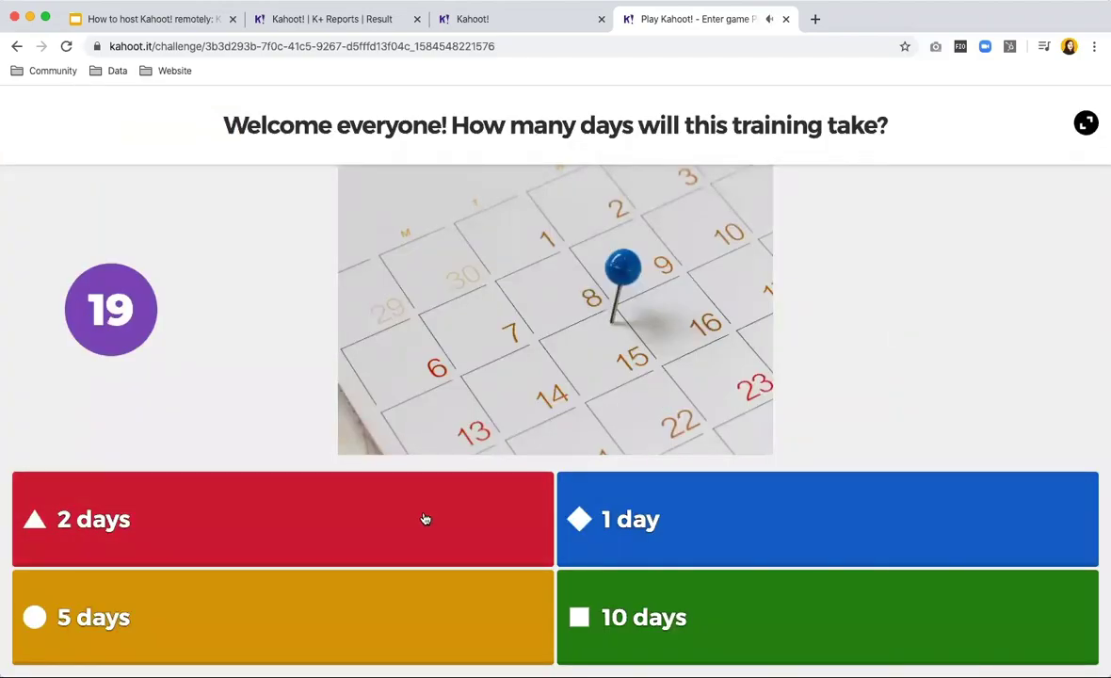
# Answer '2 days' to the first question, view the scoreboard, then close the player tab.
pyautogui.click(75, 541)
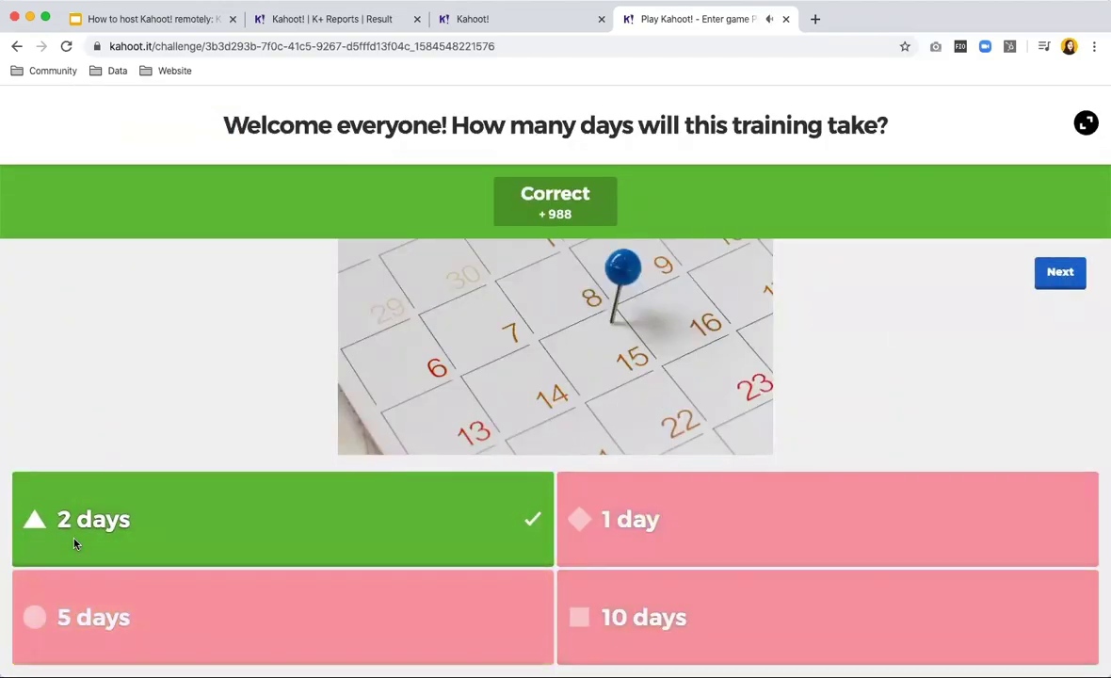
pyautogui.click(1073, 281)
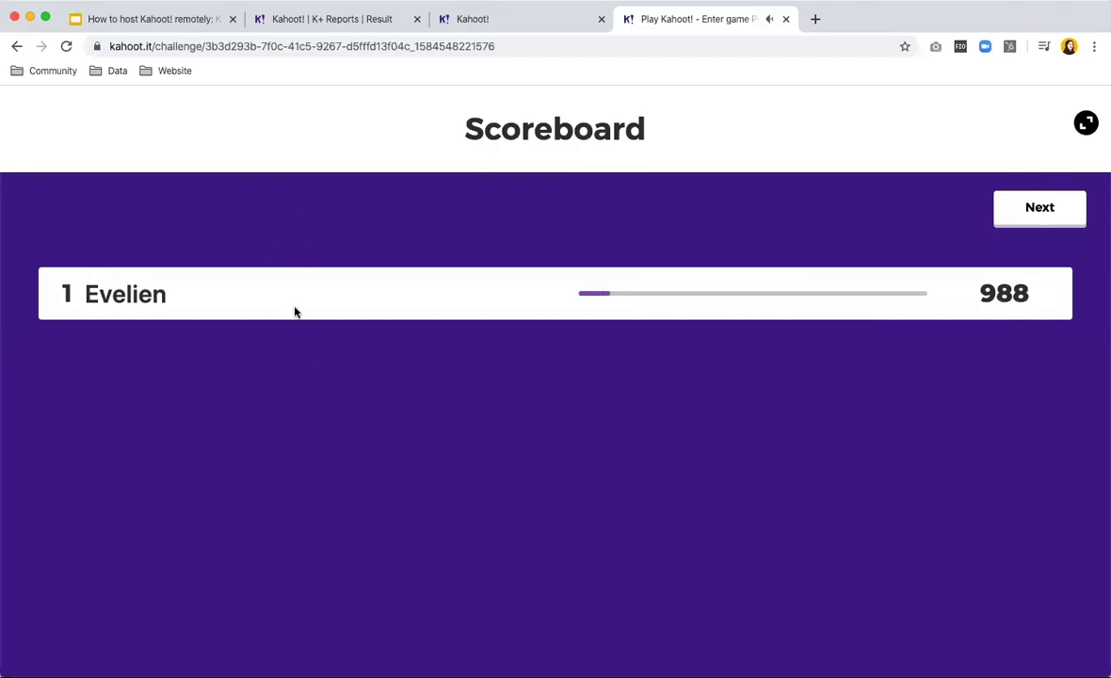
pyautogui.click(785, 19)
# Leave the player page and browse the reports list to the active challenge report.
pyautogui.click(706, 252)
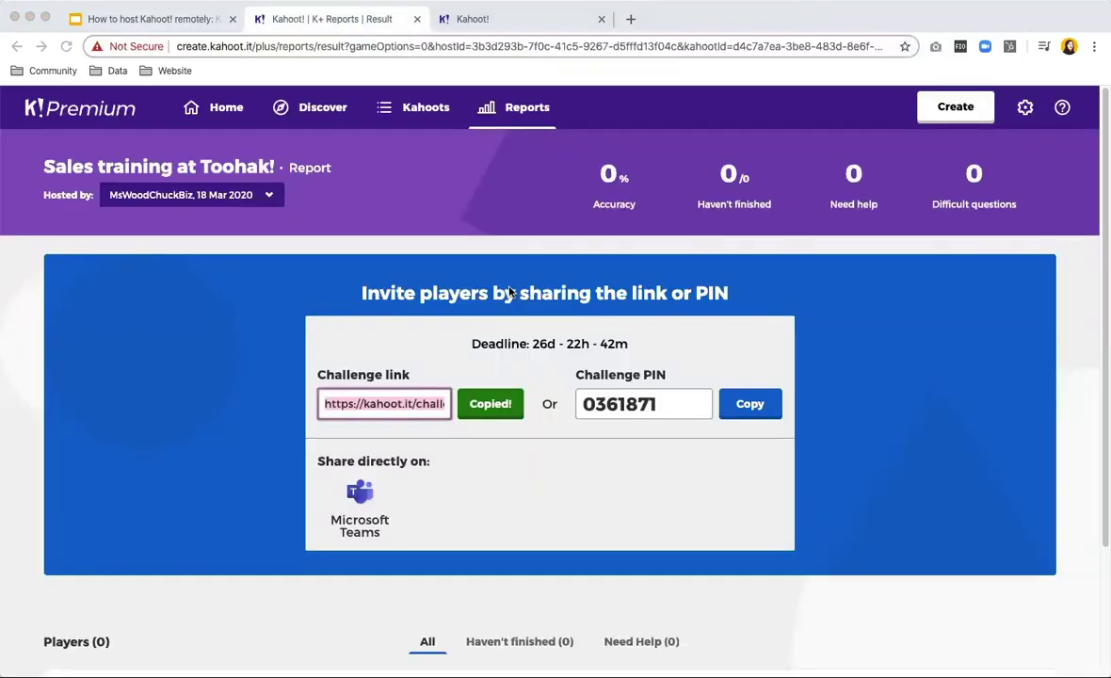
pyautogui.click(516, 109)
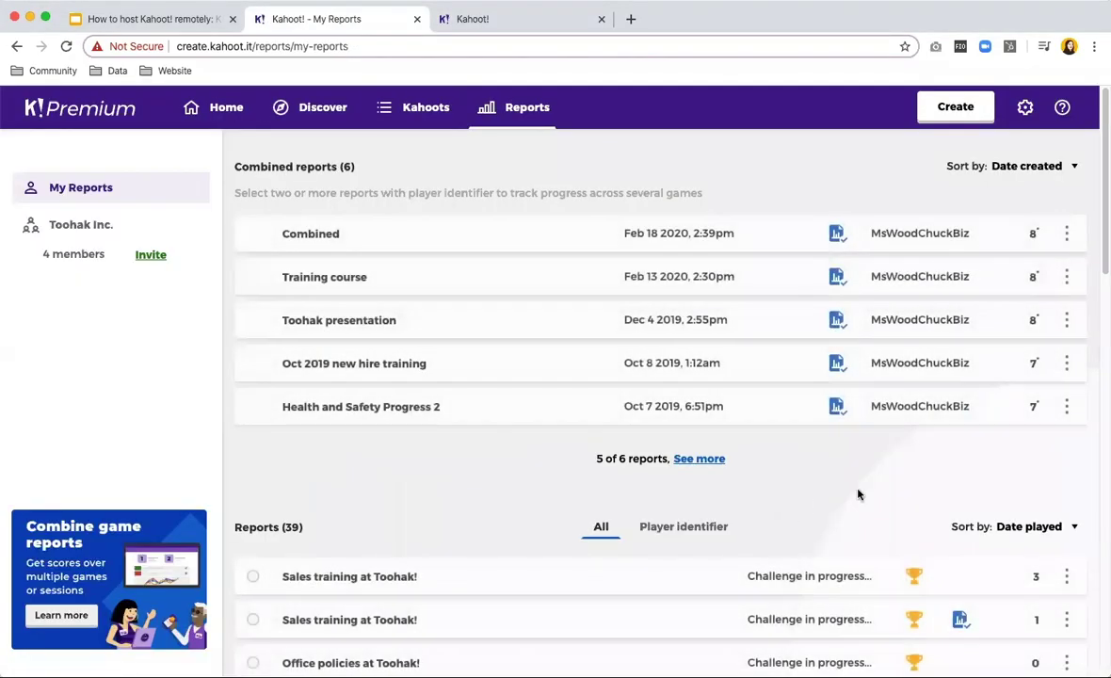
pyautogui.scroll(-3, 858, 494)
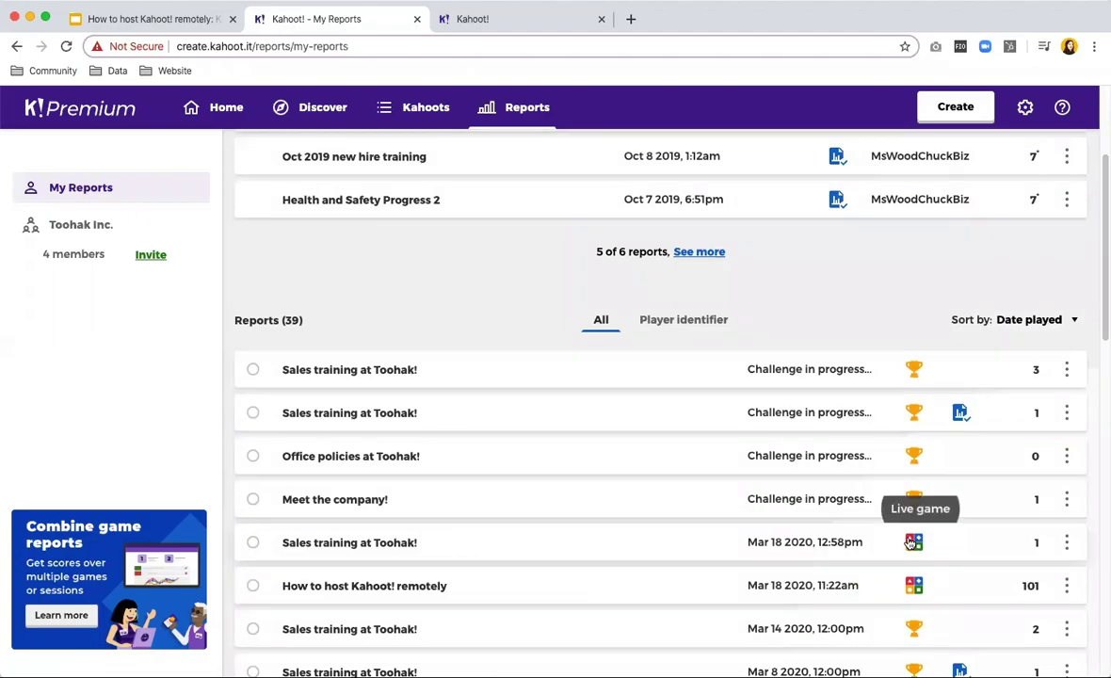
pyautogui.scroll(-2, 912, 539)
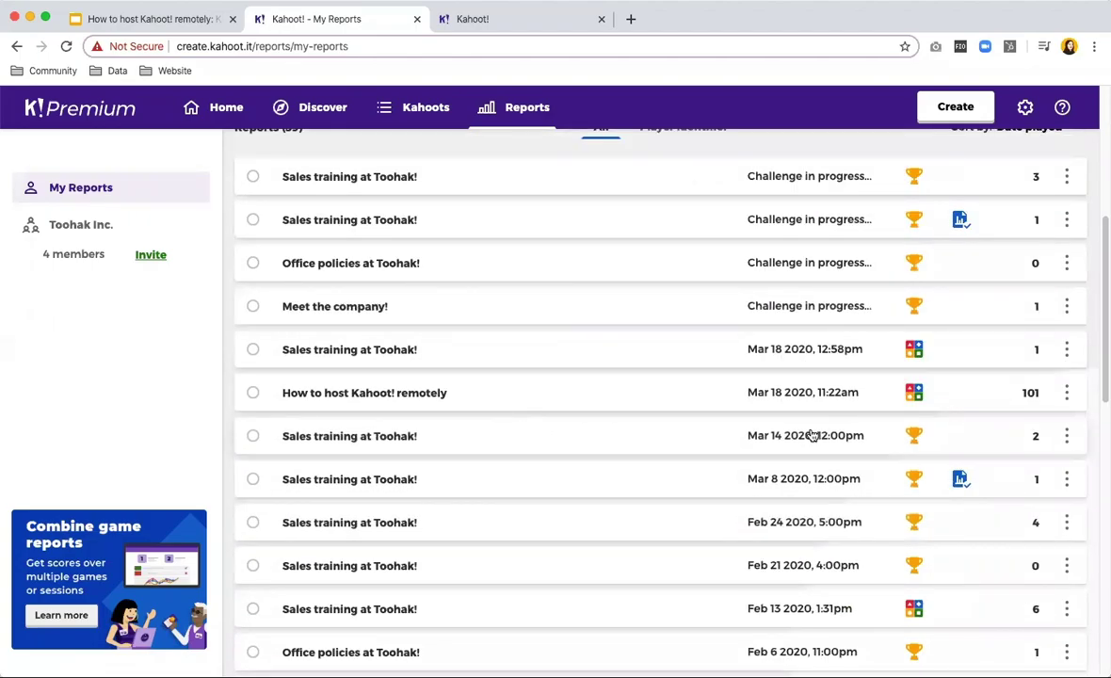
pyautogui.scroll(1, 743, 434)
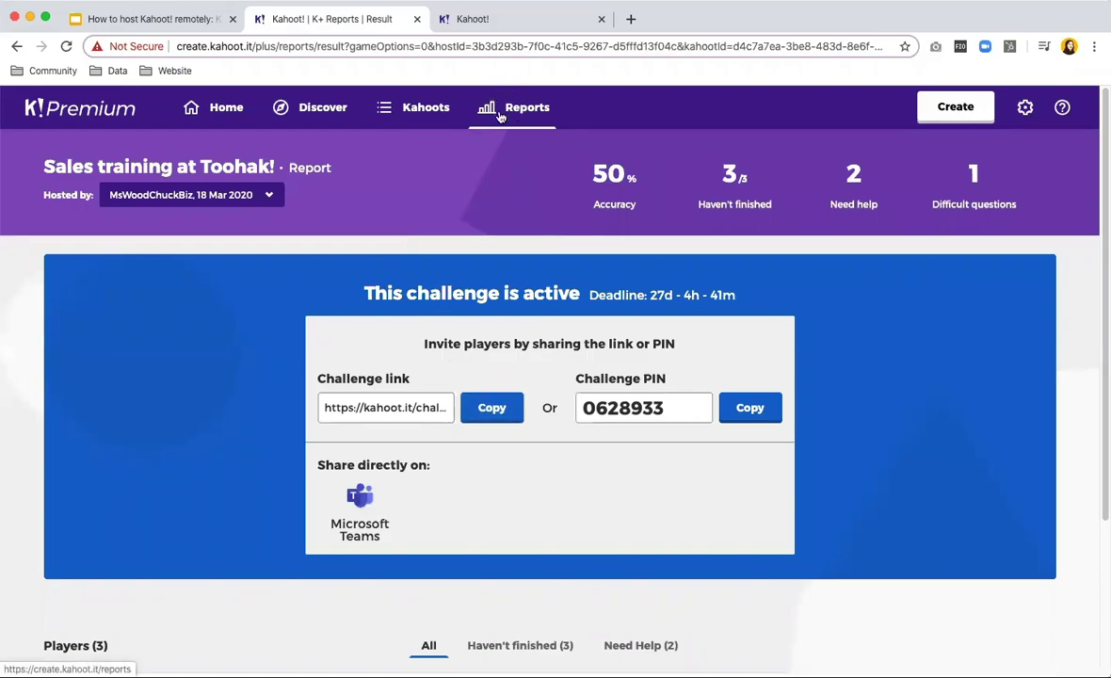
# Copy the challenge's invite link, review the three players' scores, and return to Reports.
pyautogui.click(486, 410)
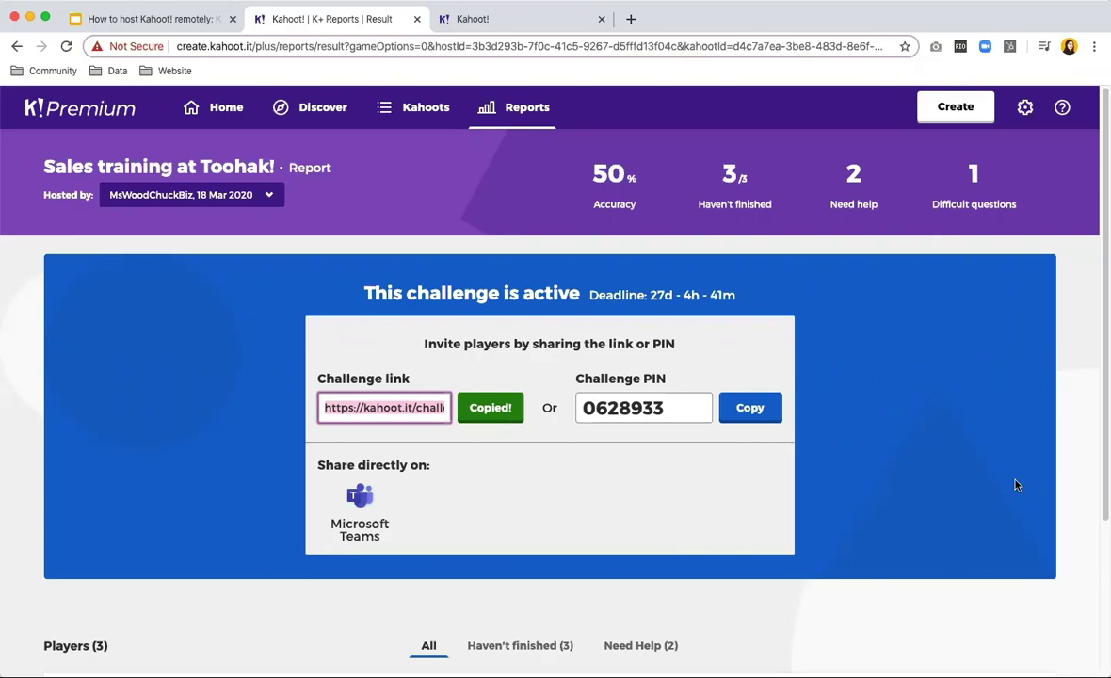
pyautogui.scroll(-3, 1018, 477)
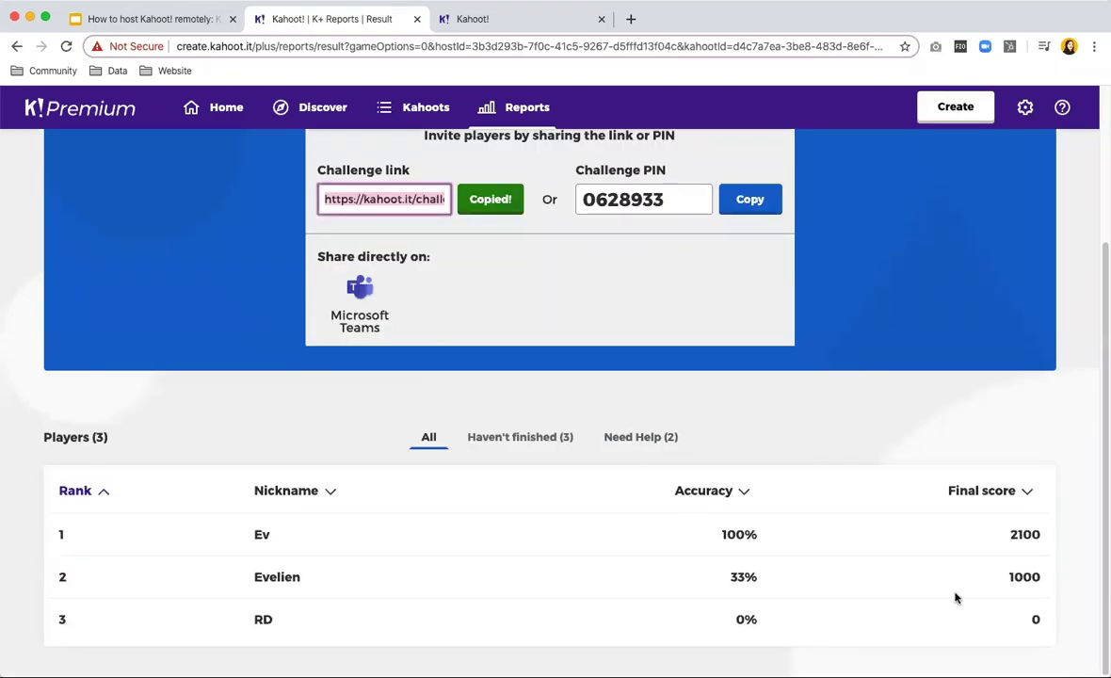
pyautogui.moveTo(255, 624); pyautogui.dragTo(1035, 619)
pyautogui.scroll(3, 1033, 595)
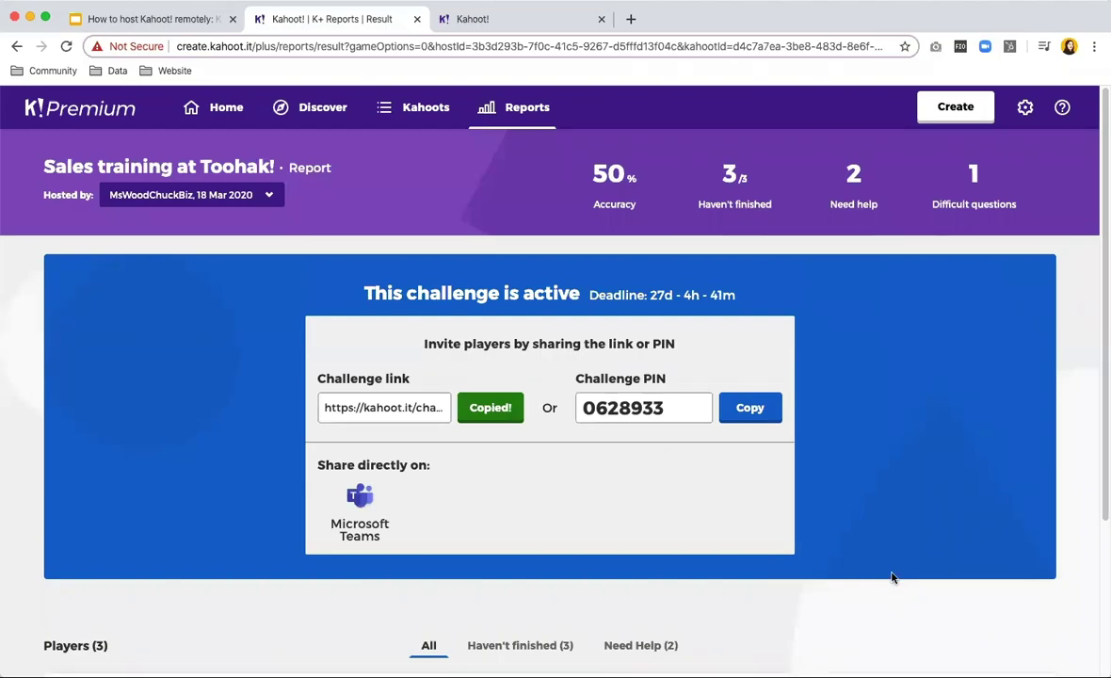
pyautogui.click(509, 111)
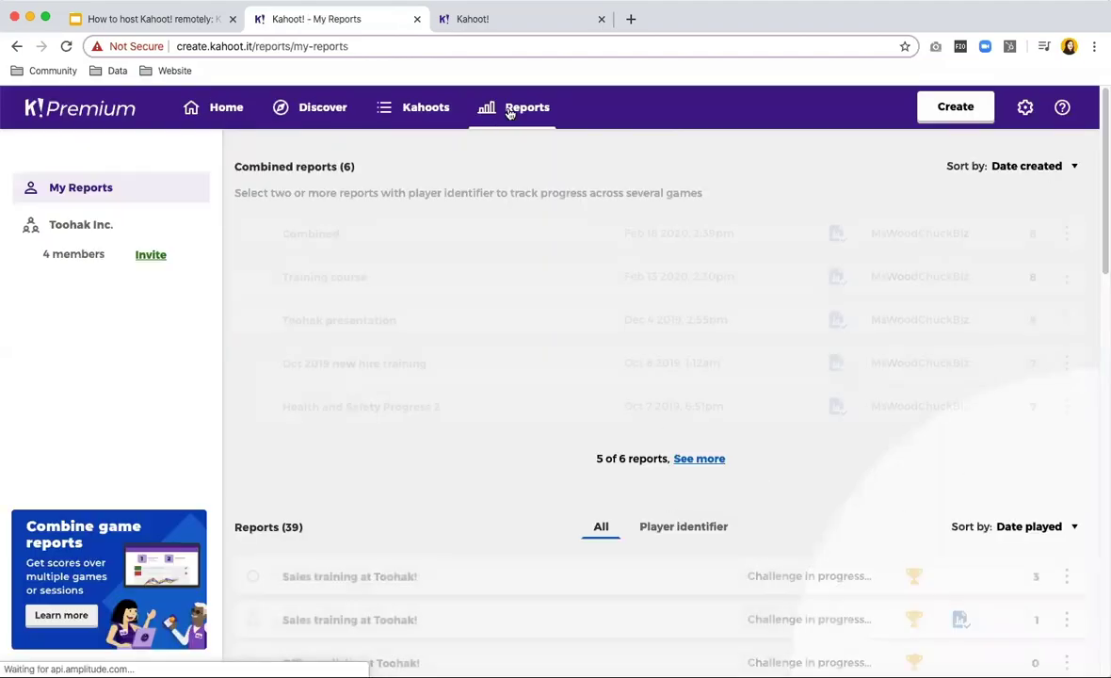
# Browse the Discover page of public kahoots.
pyautogui.click(313, 111)
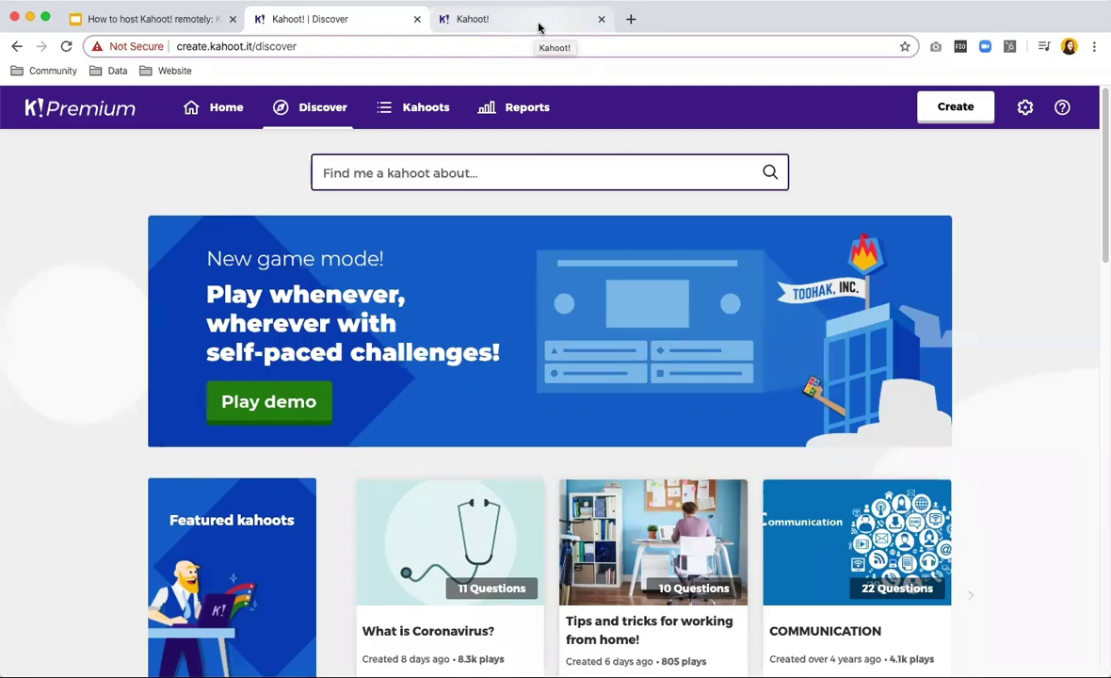
pyautogui.scroll(-1, 659, 167)
pyautogui.scroll(1, 713, 177)
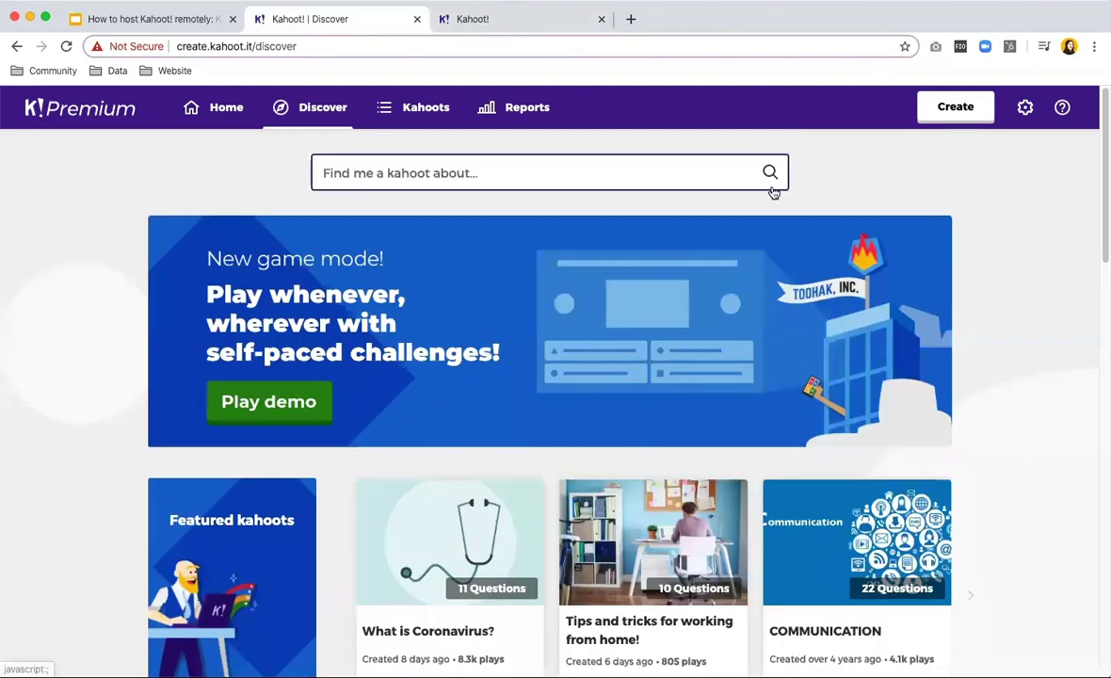
pyautogui.scroll(-2, 717, 481)
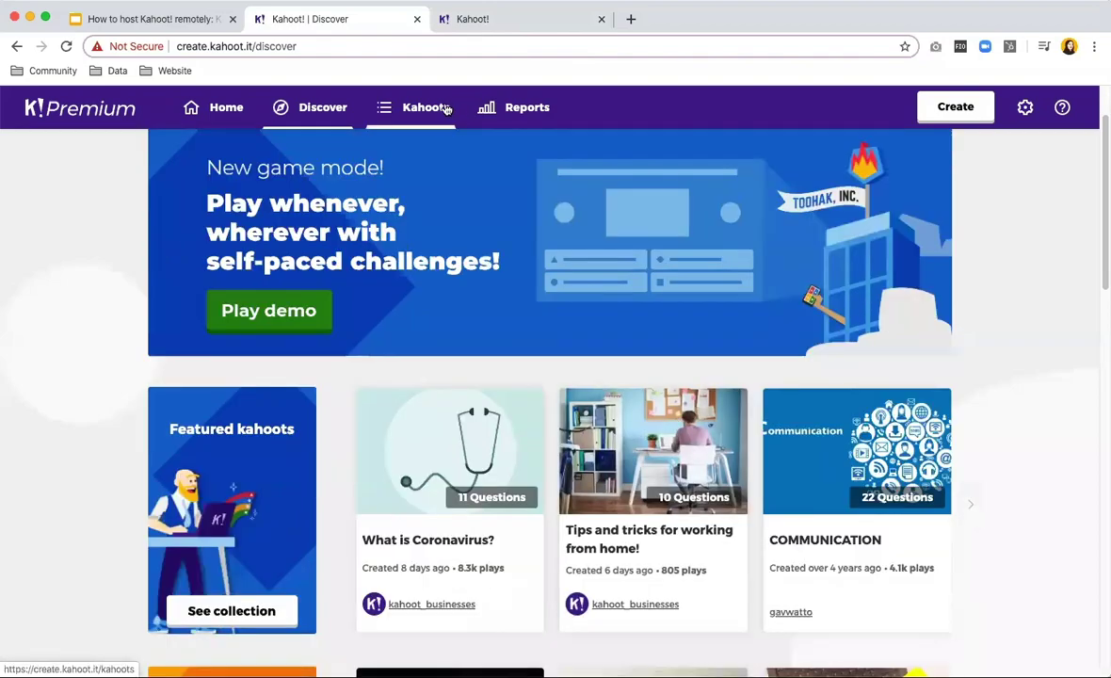
# Visit My Kahoots and Reports, then switch back to the Google Slides deck.
pyautogui.click(440, 108)
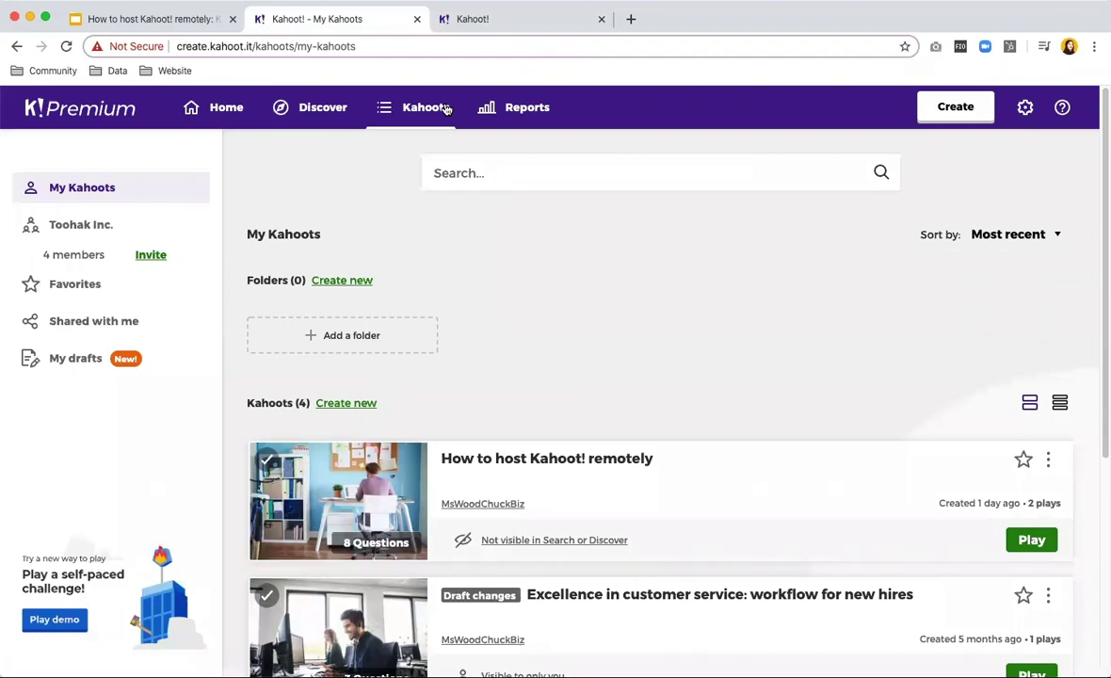
pyautogui.click(516, 110)
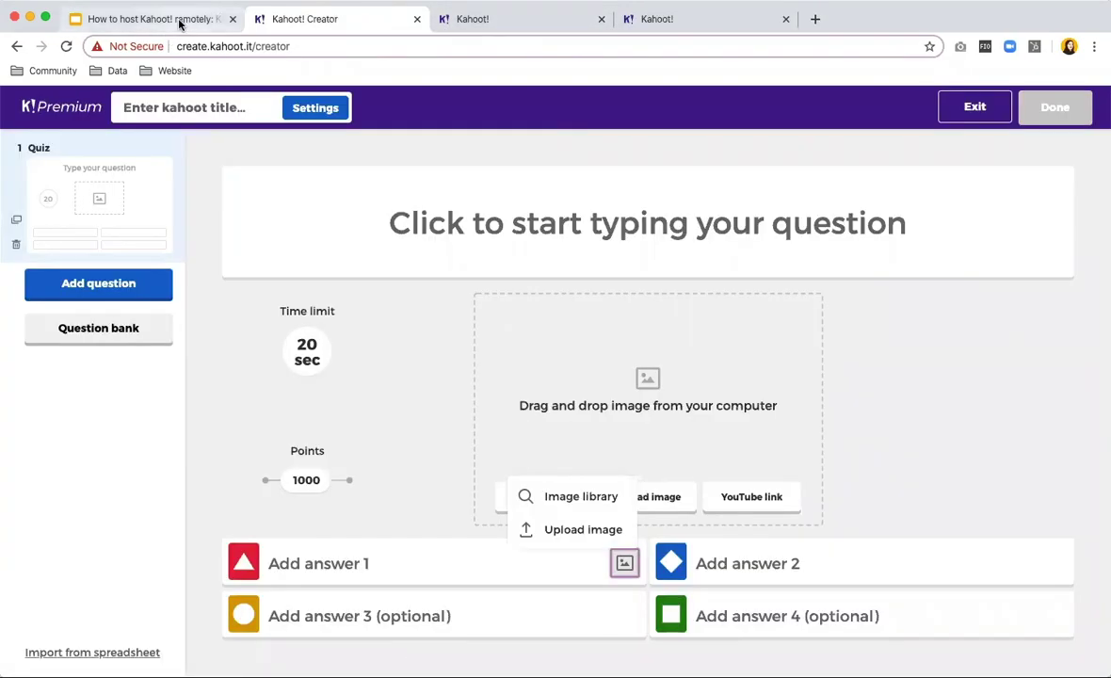
pyautogui.click(174, 20)
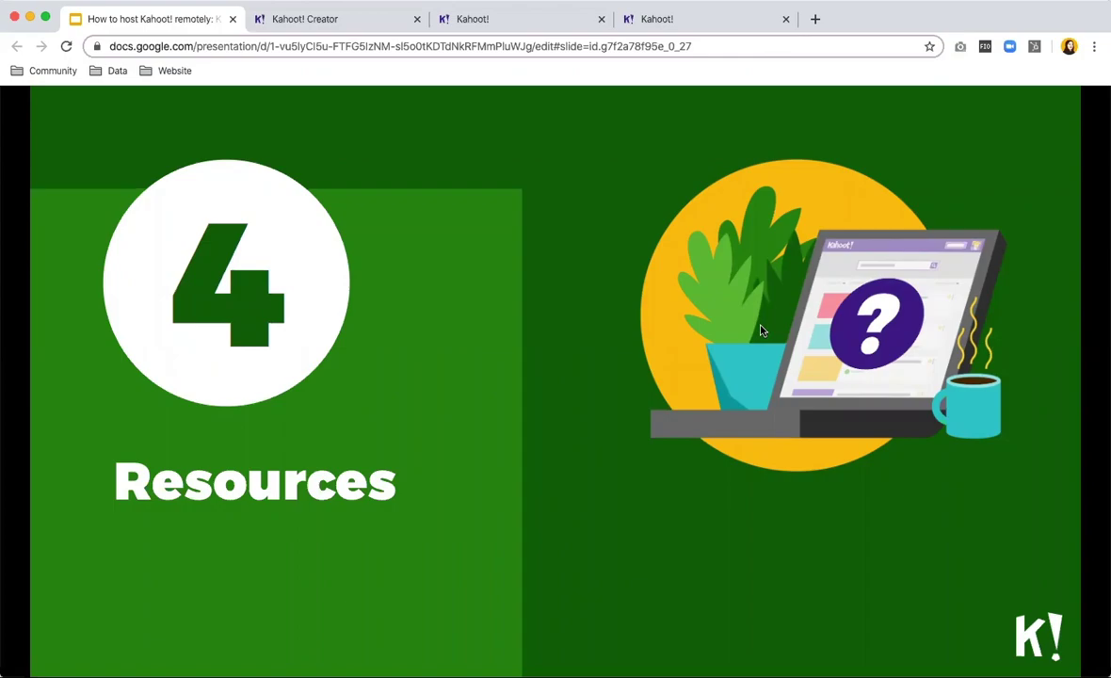
# Advance through 'Find more information' to the closing 'Thanks for attending!' slide.
pyautogui.press('Right')
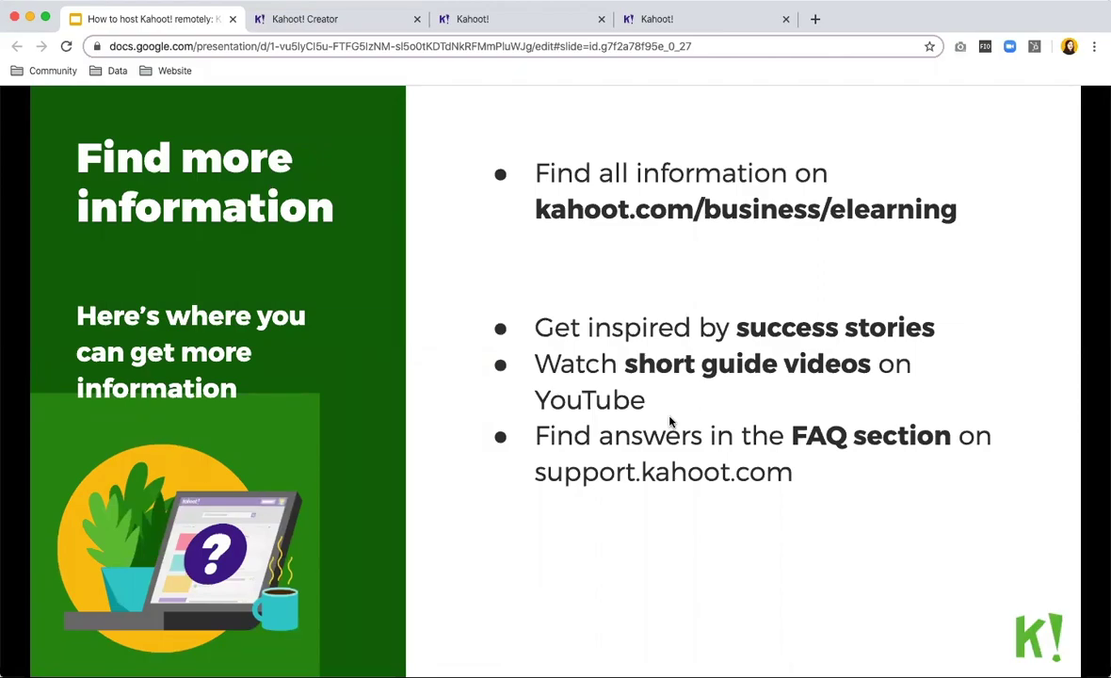
pyautogui.click(670, 420)
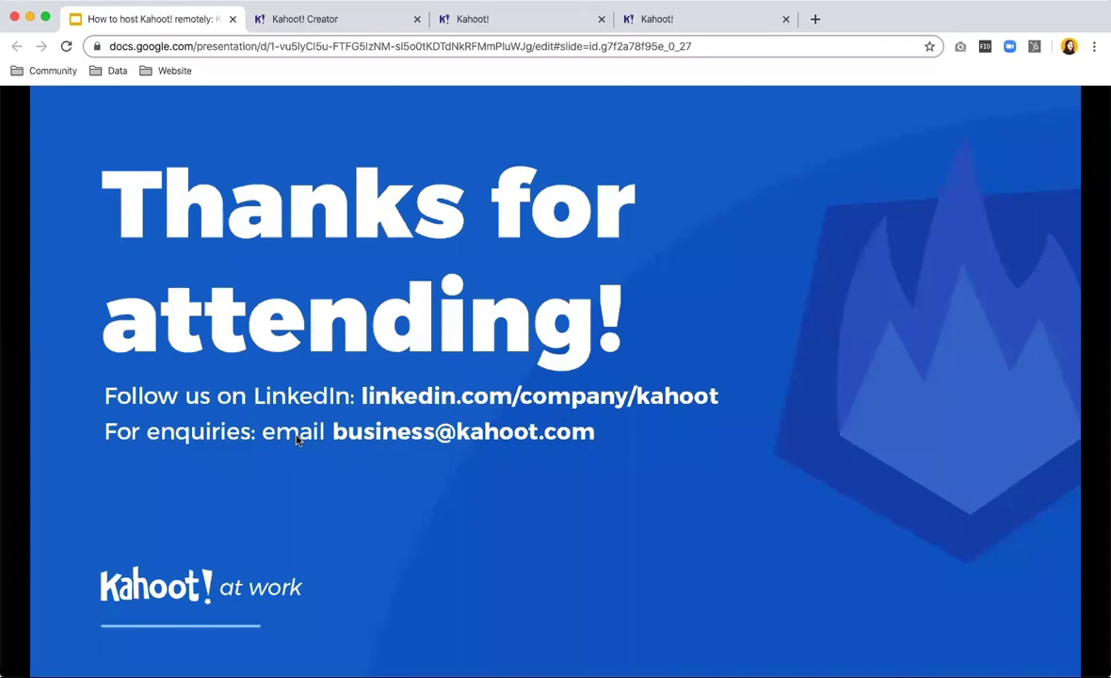